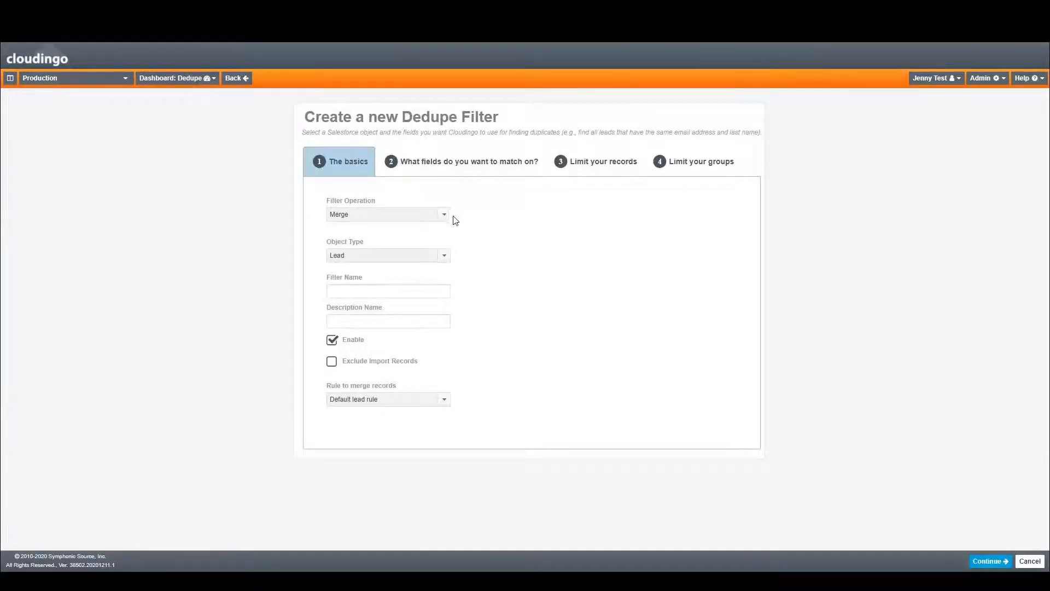
Set the filter operation to Convert, with Lead as the source object and Account as the target object.
left_click(444, 215)
left_click(420, 246)
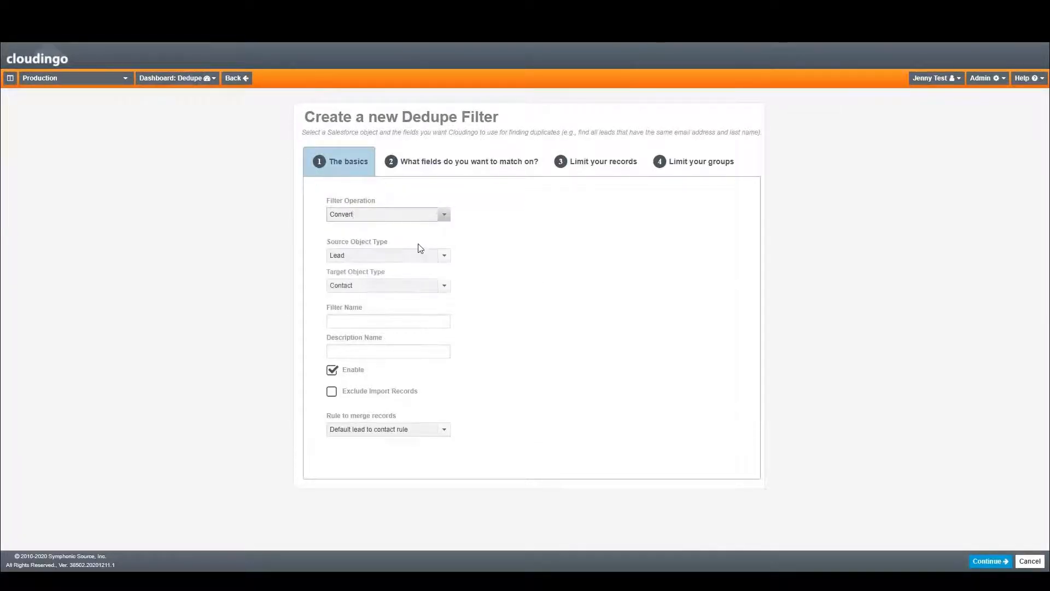
left_click(443, 257)
left_click(443, 257)
left_click(444, 287)
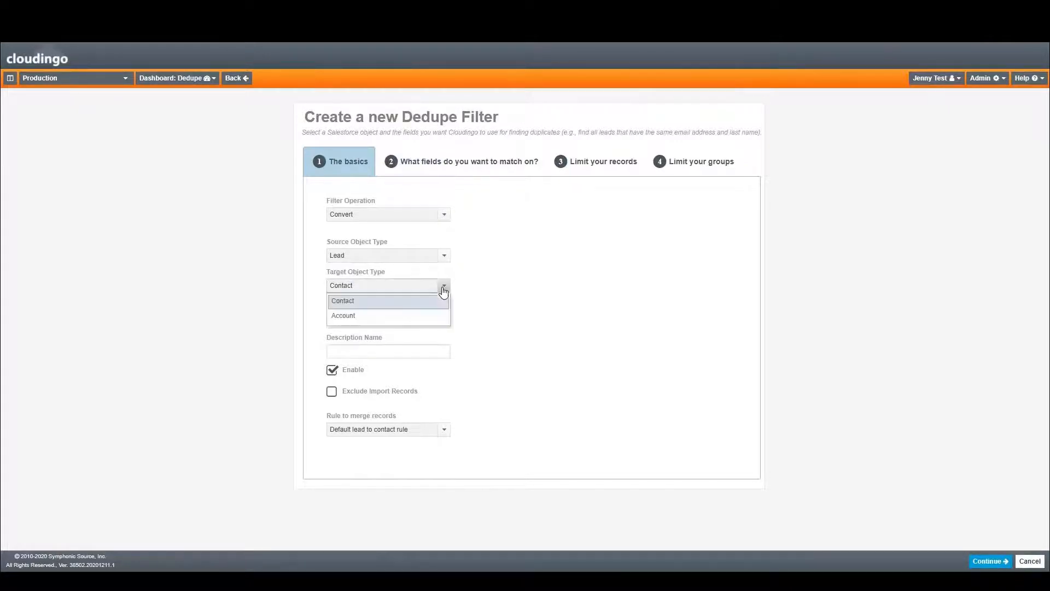
left_click(421, 315)
Enter "Lead to Account Name, City, State" as both the filter name and the description name.
left_click(422, 322)
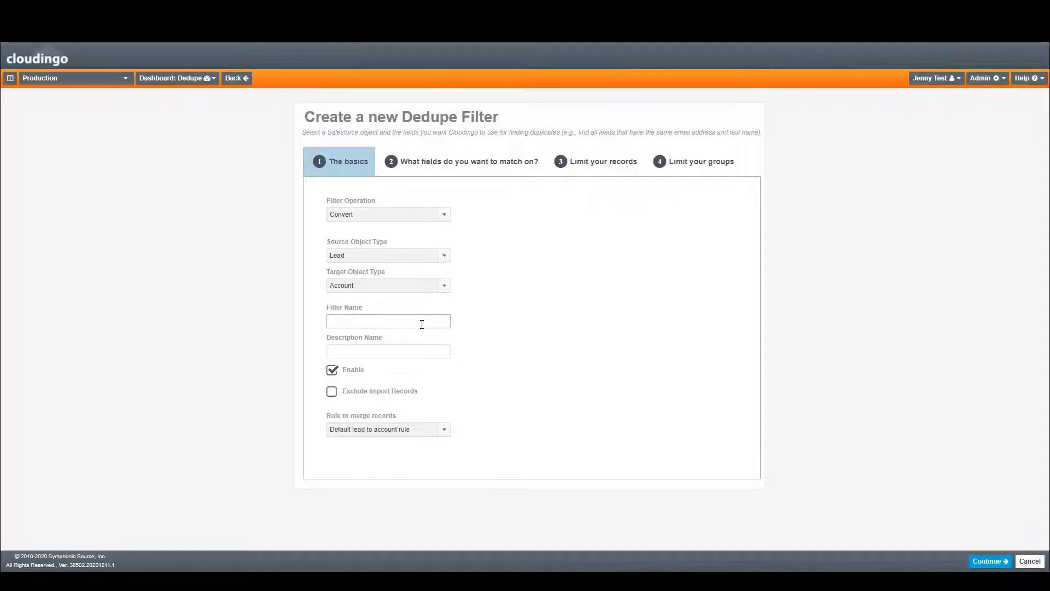
type("L")
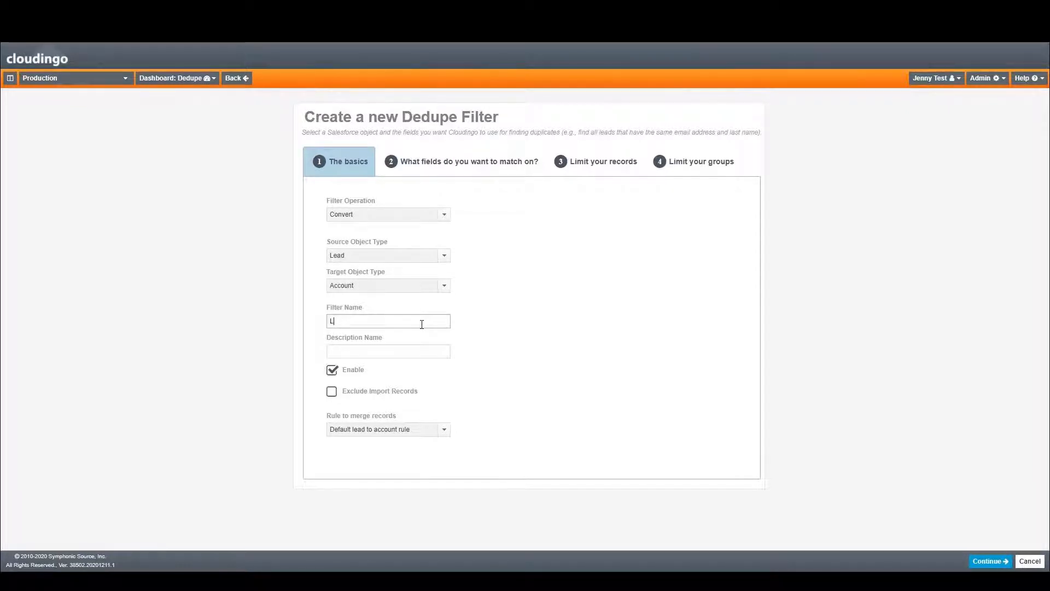
type("ead to Account Name, City, ")
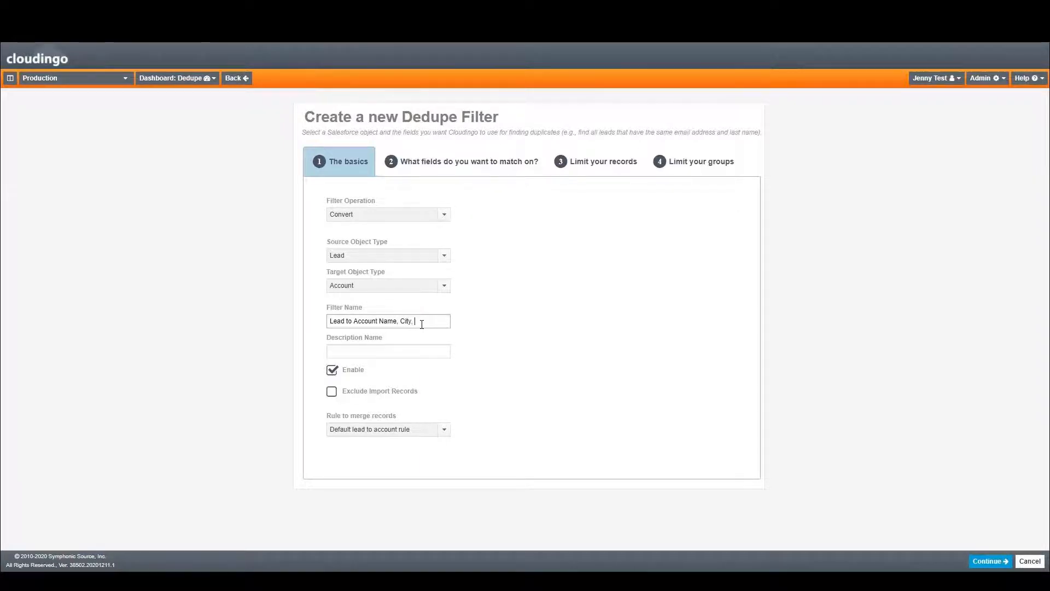
type("State")
key("ctrl+a")
key("ctrl+c")
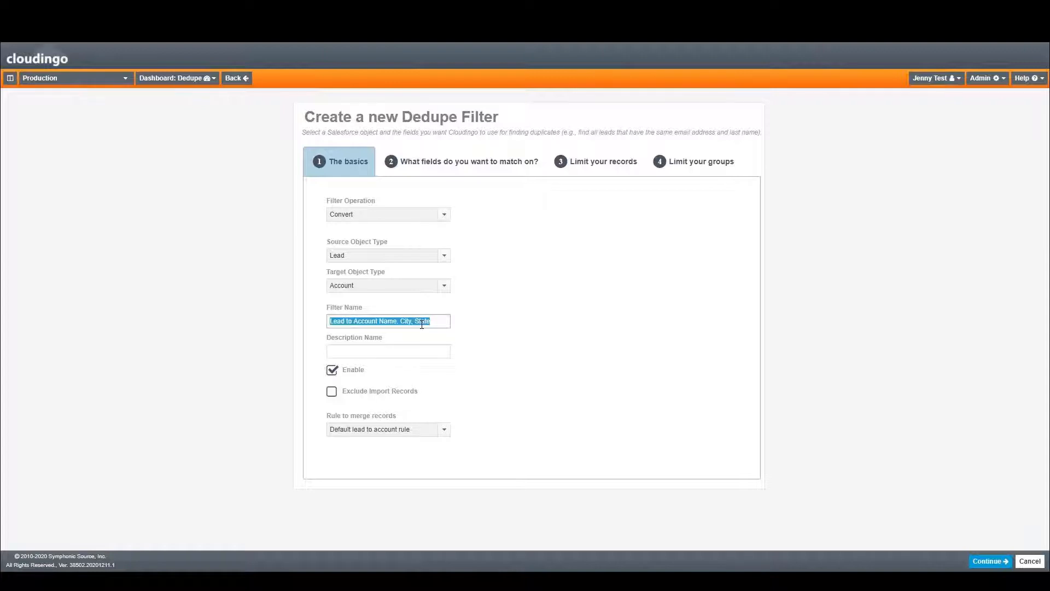
key("Tab")
key("ctrl+v")
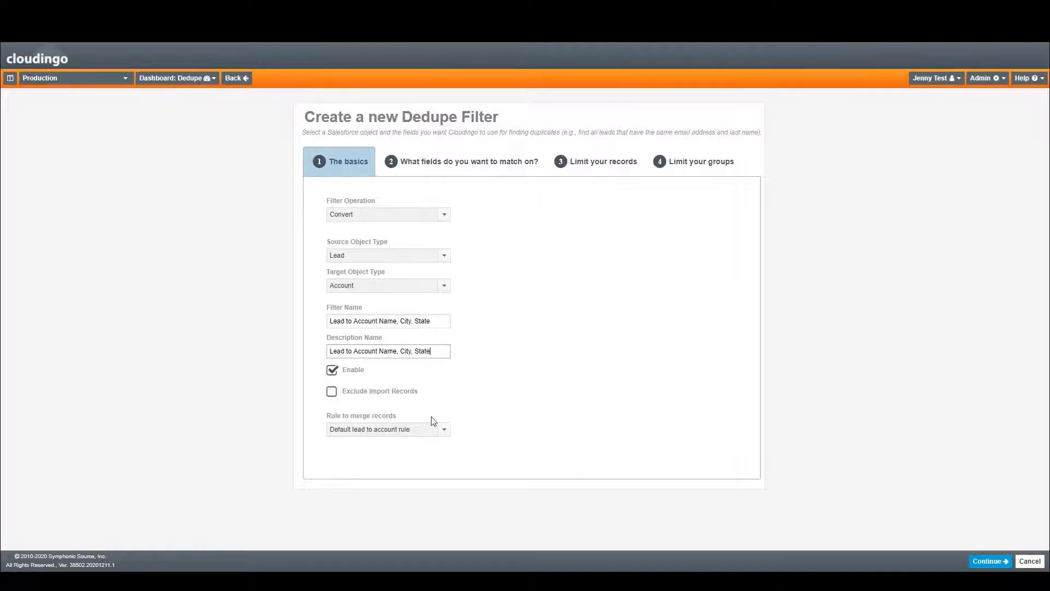
left_click(445, 433)
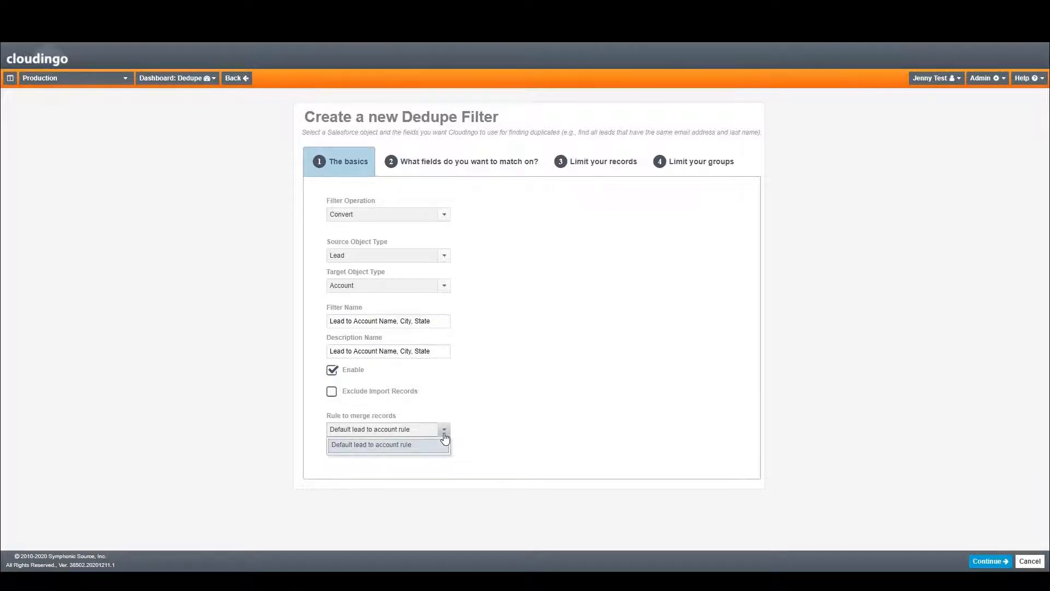
left_click(444, 434)
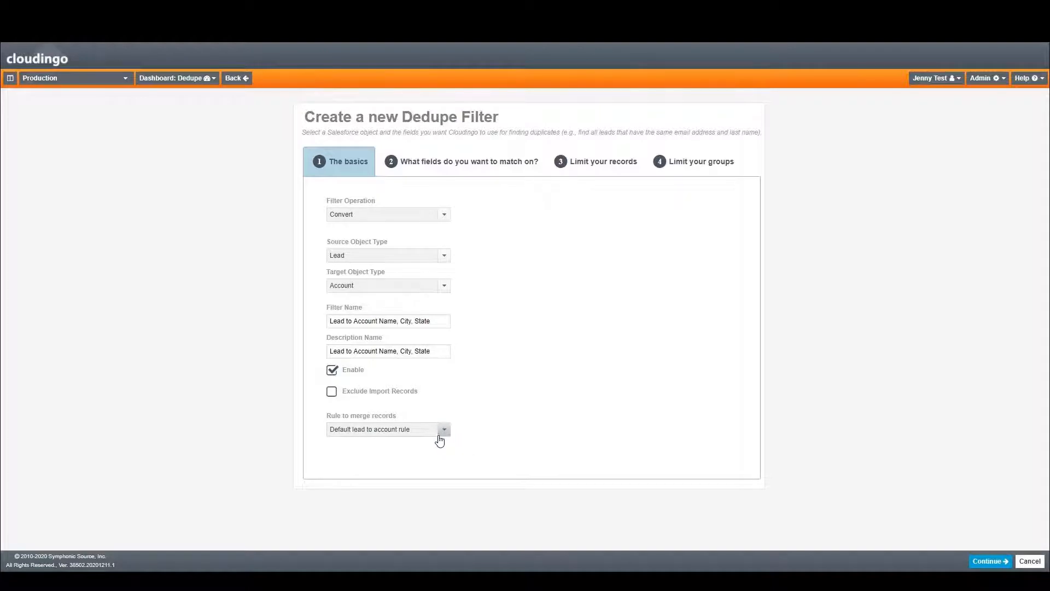
Add the lead fields Company, City and State/Province to the filter's selected match fields.
left_click(456, 164)
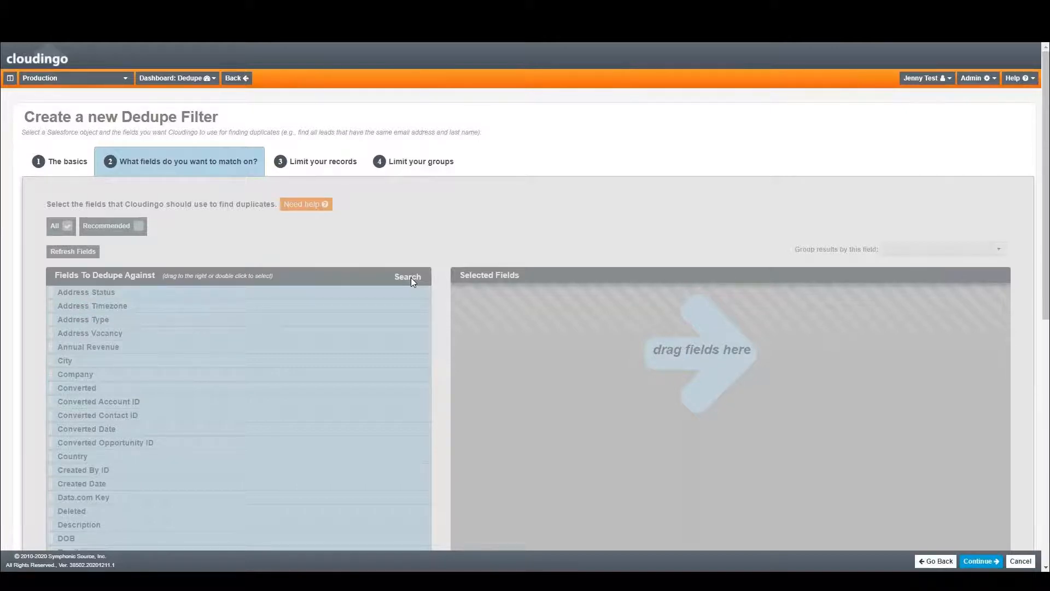
left_click(407, 277)
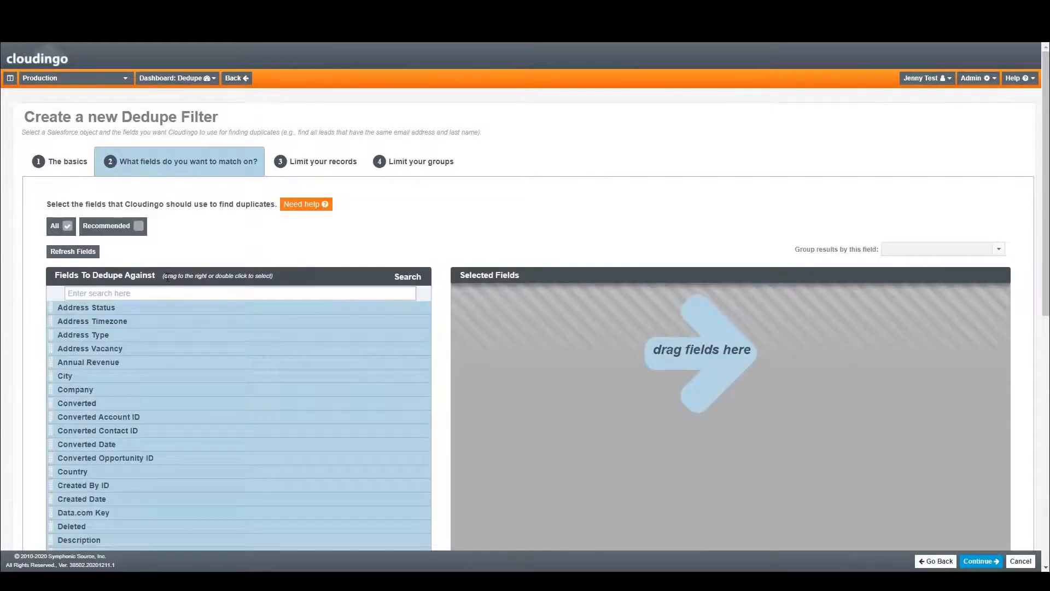
left_click_drag(88, 392, 667, 379)
left_click(80, 295)
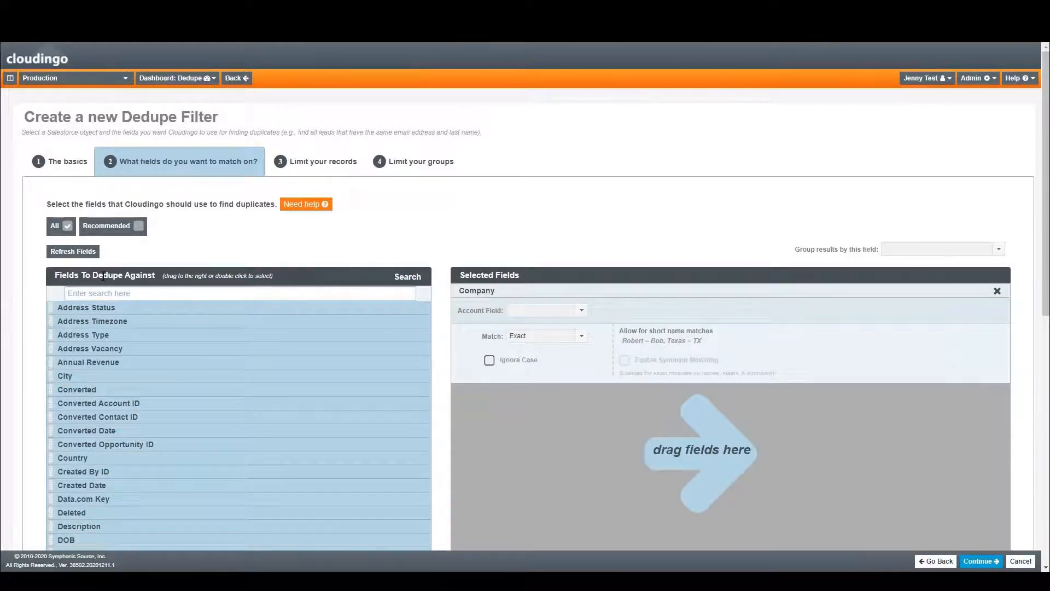
left_click_drag(86, 380, 460, 432)
scroll(159, 450, "down", 3)
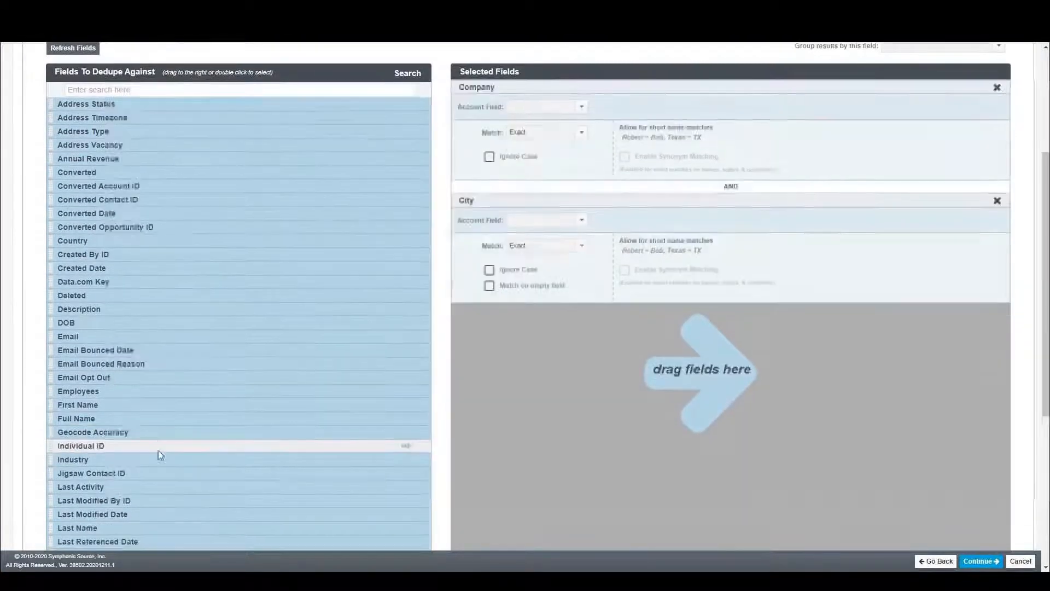
scroll(158, 455, "down", 5)
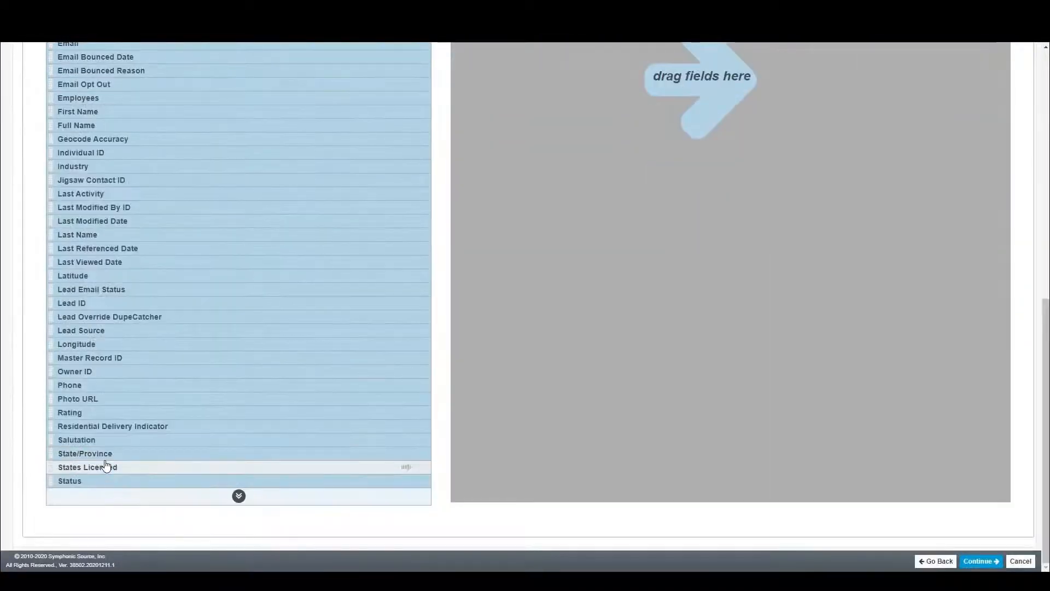
left_click_drag(180, 450, 657, 320)
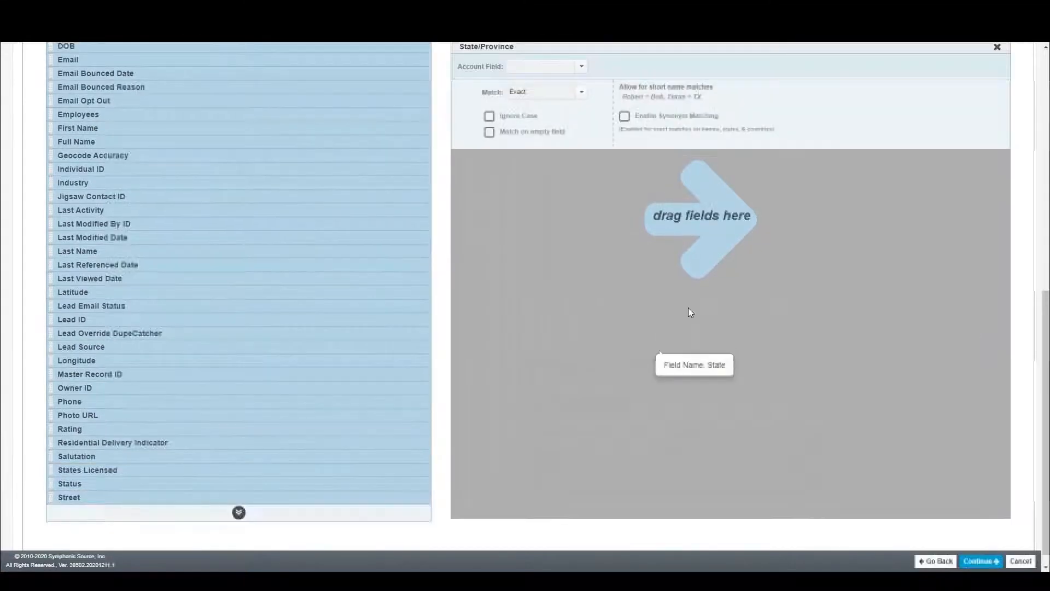
Match the Company field against Account Name with an Exact match that ignores case.
scroll(673, 304, "up", 3)
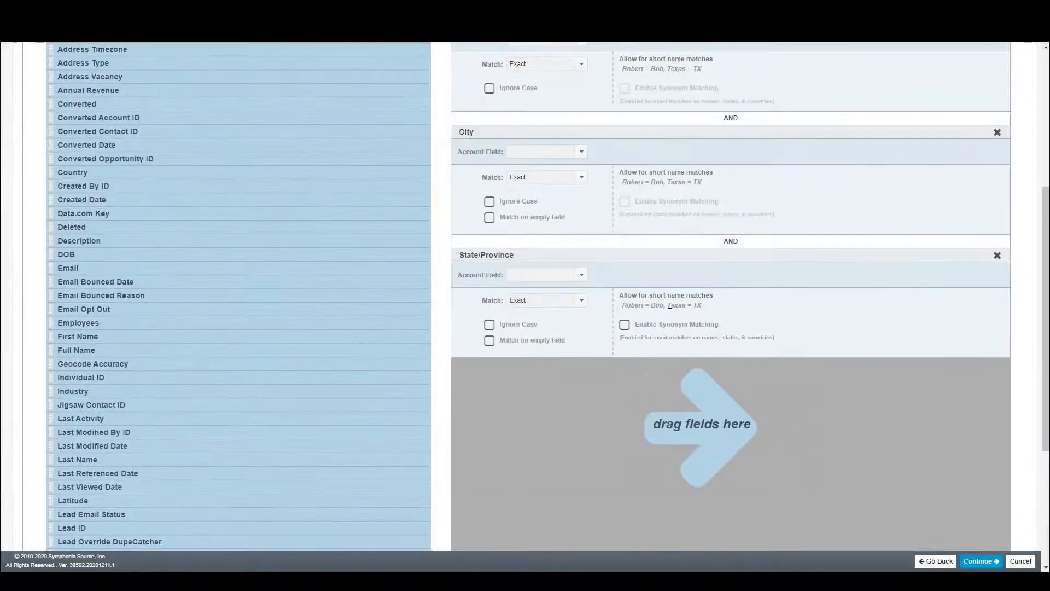
scroll(670, 305, "up", 3)
left_click(560, 246)
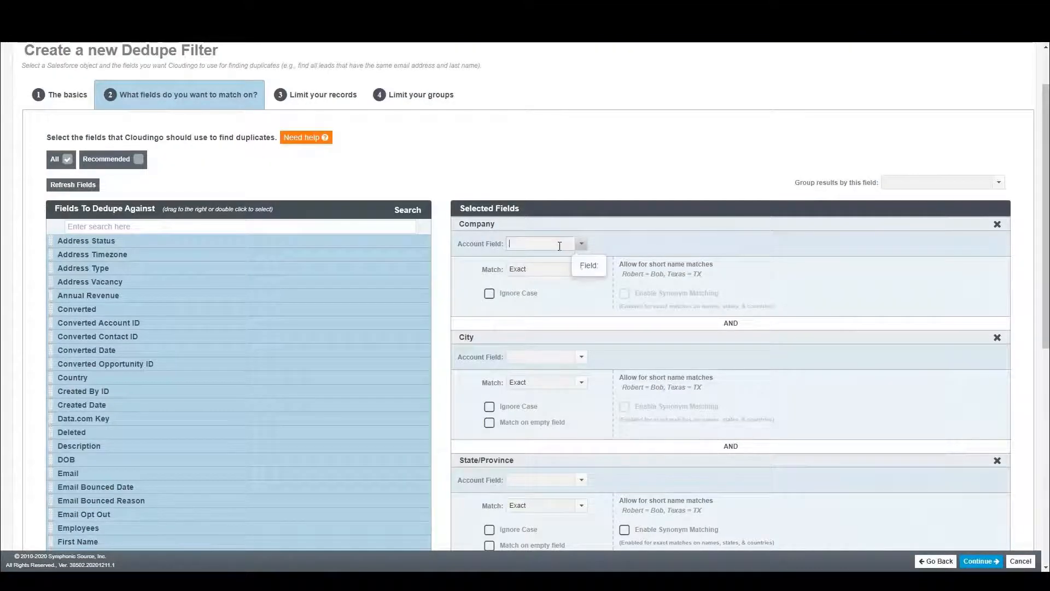
left_click(581, 244)
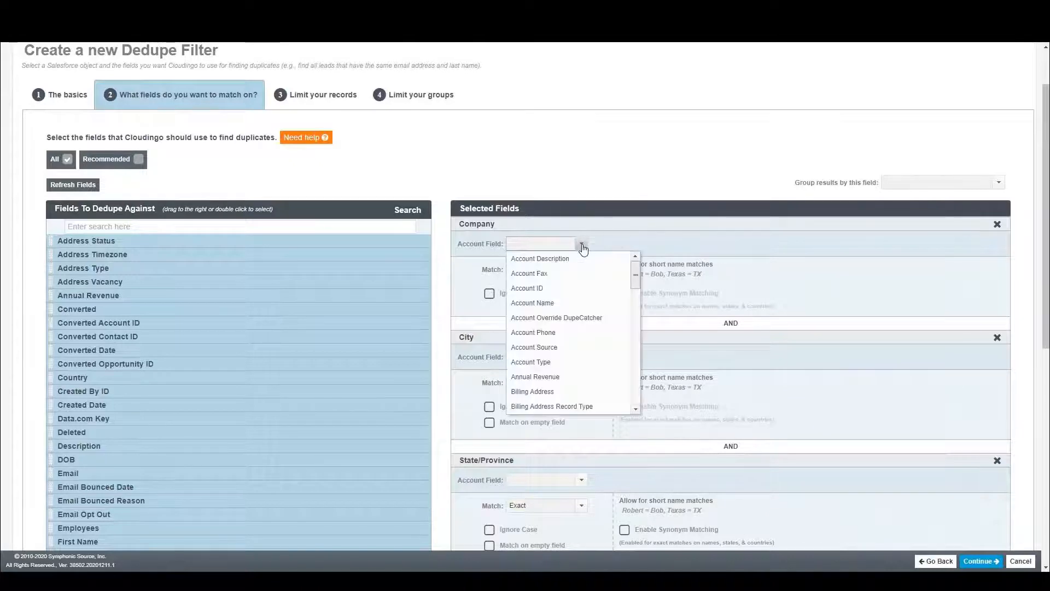
left_click(556, 303)
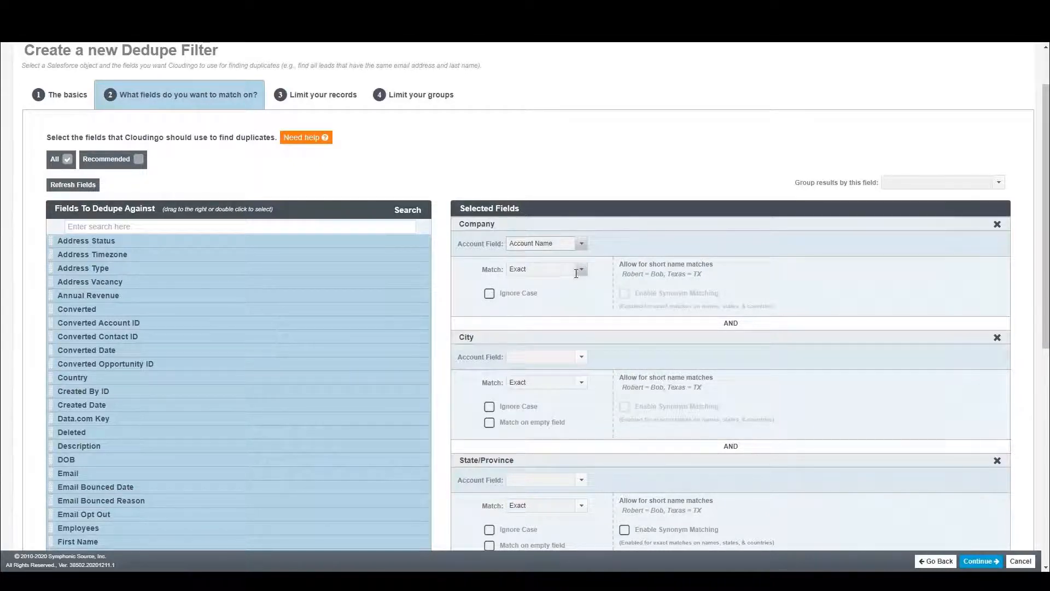
left_click(580, 271)
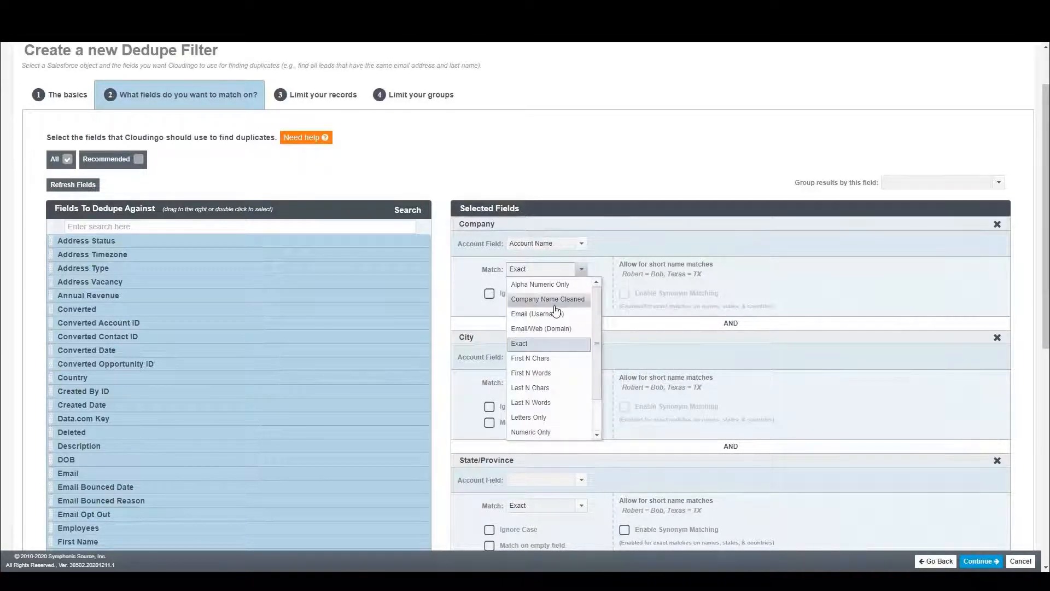
left_click(537, 344)
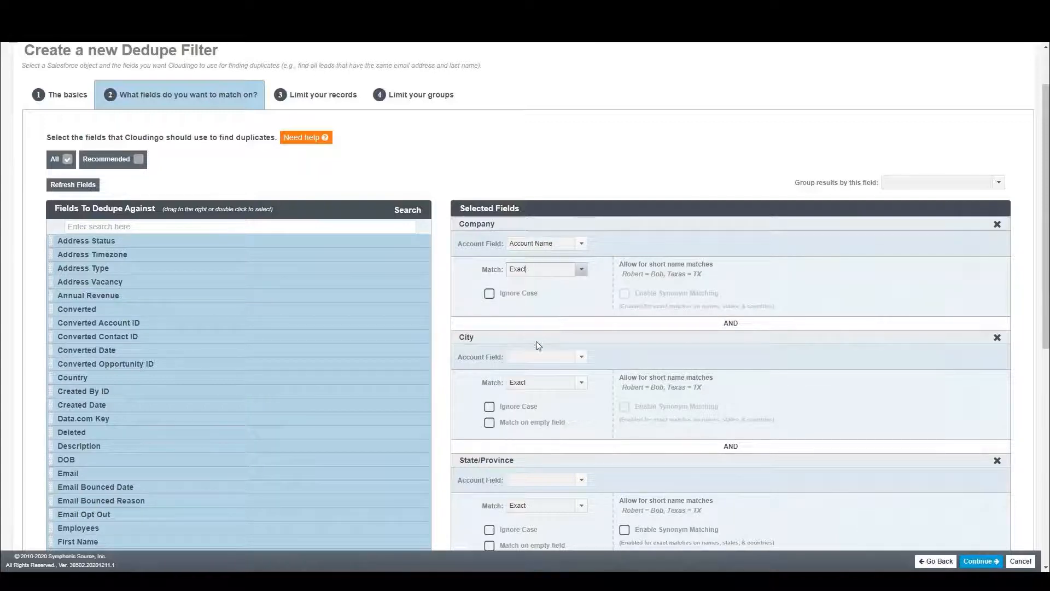
left_click(490, 293)
Match the City field against the account's Billing City and make the comparison ignore case.
scroll(544, 320, "down", 2)
left_click(581, 261)
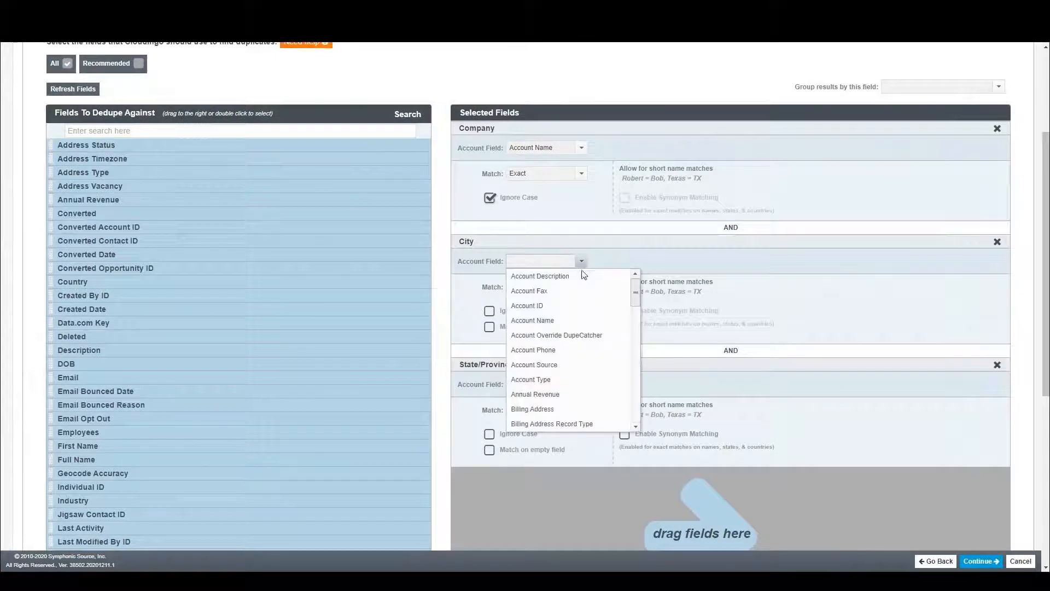
scroll(578, 304, "down", 3)
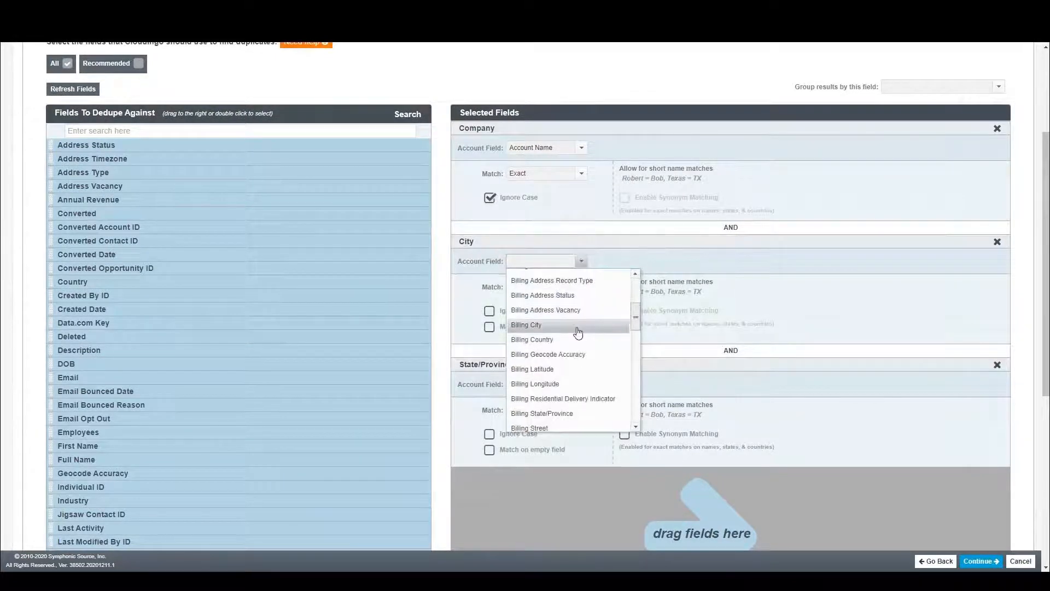
left_click(578, 326)
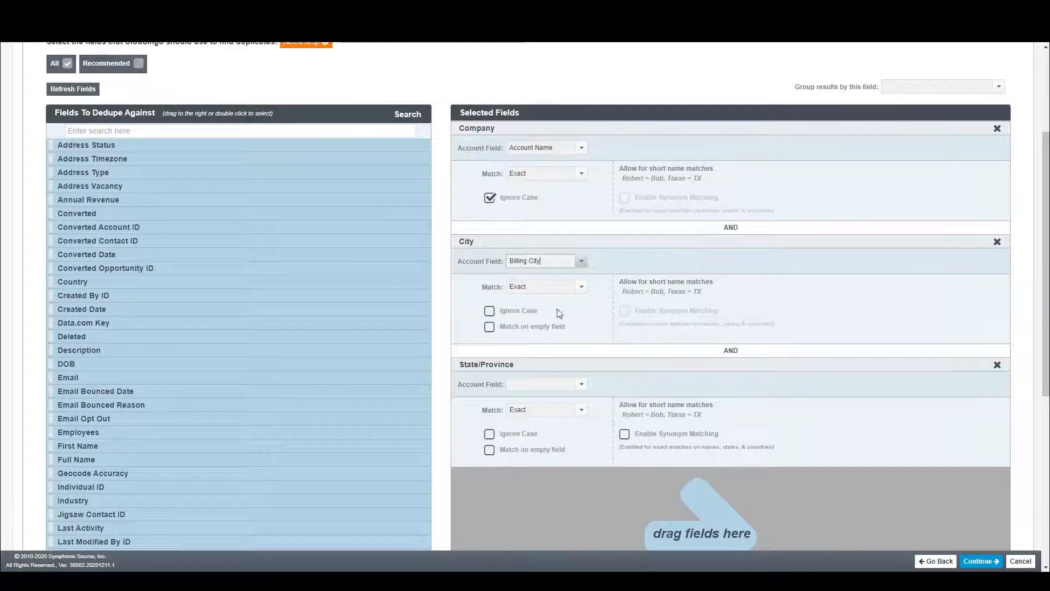
left_click(580, 287)
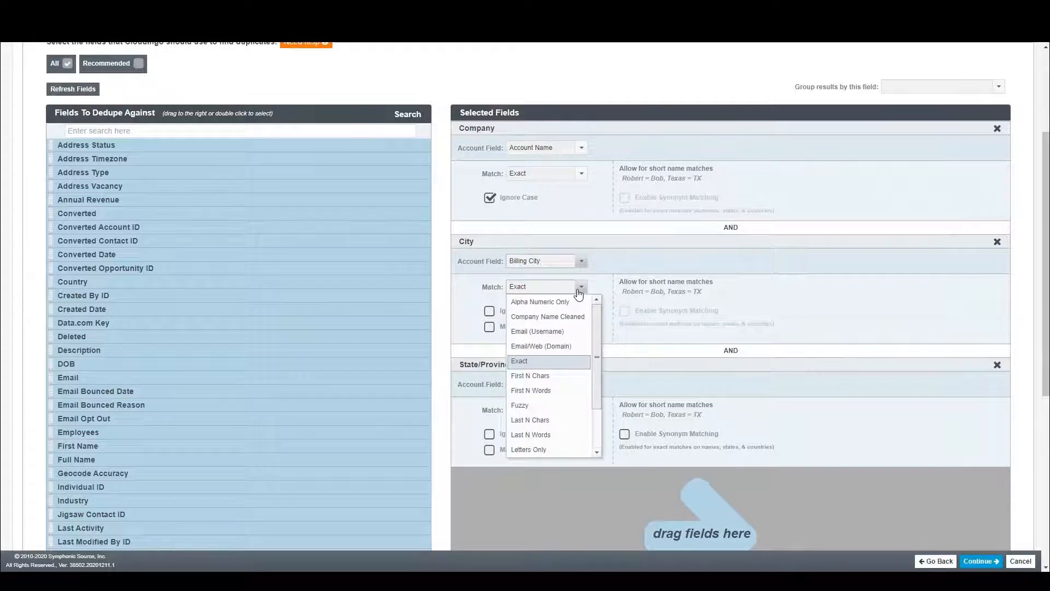
left_click(579, 291)
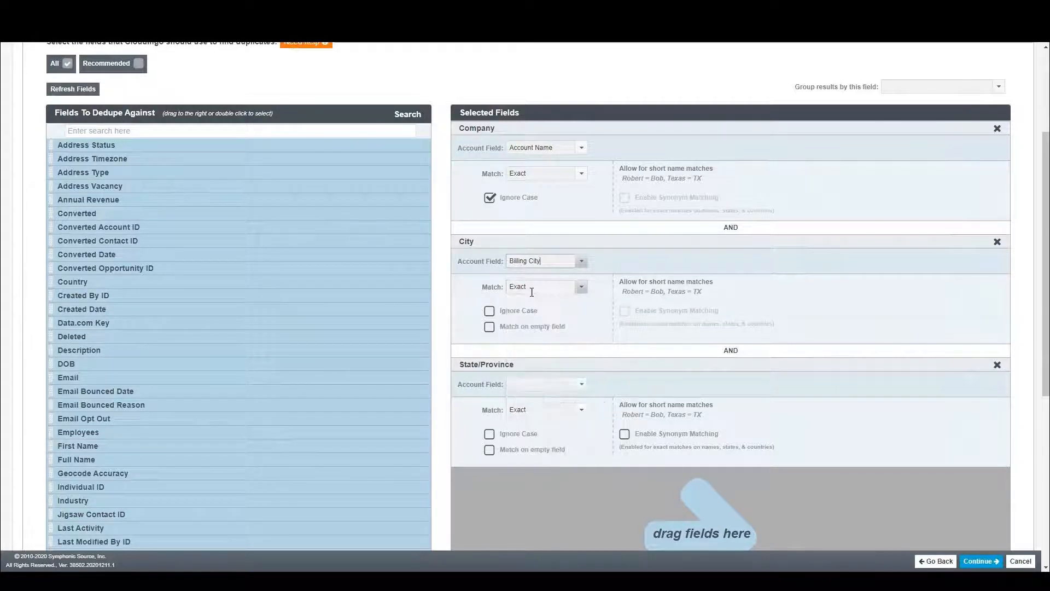
left_click_drag(491, 312, 494, 316)
left_click(493, 316)
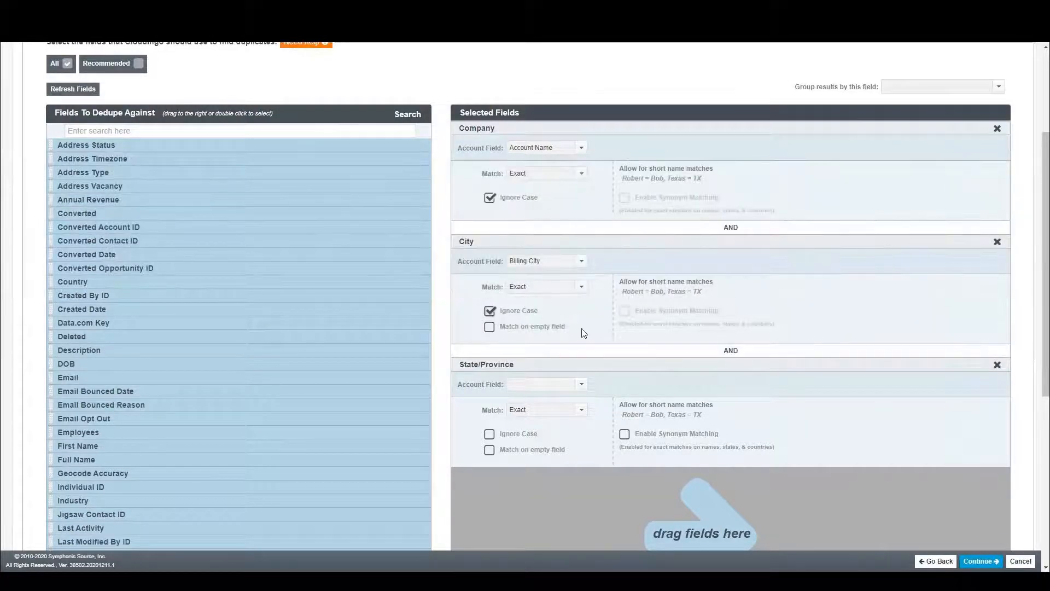
Match State/Province against the account's Billing State/Province, ignoring case and with synonym matching enabled.
scroll(580, 323, "down", 2)
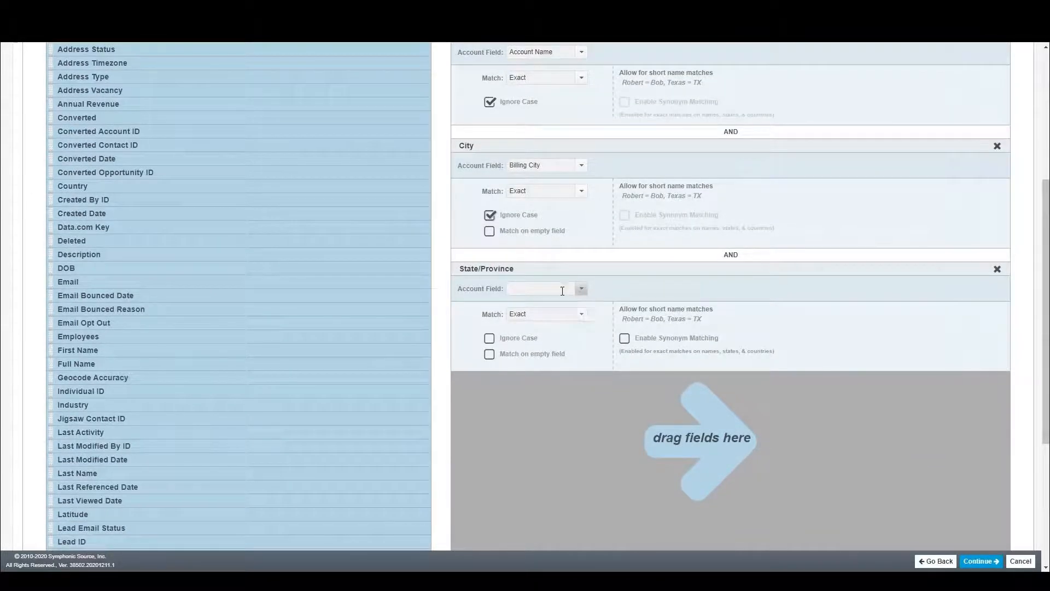
left_click(582, 292)
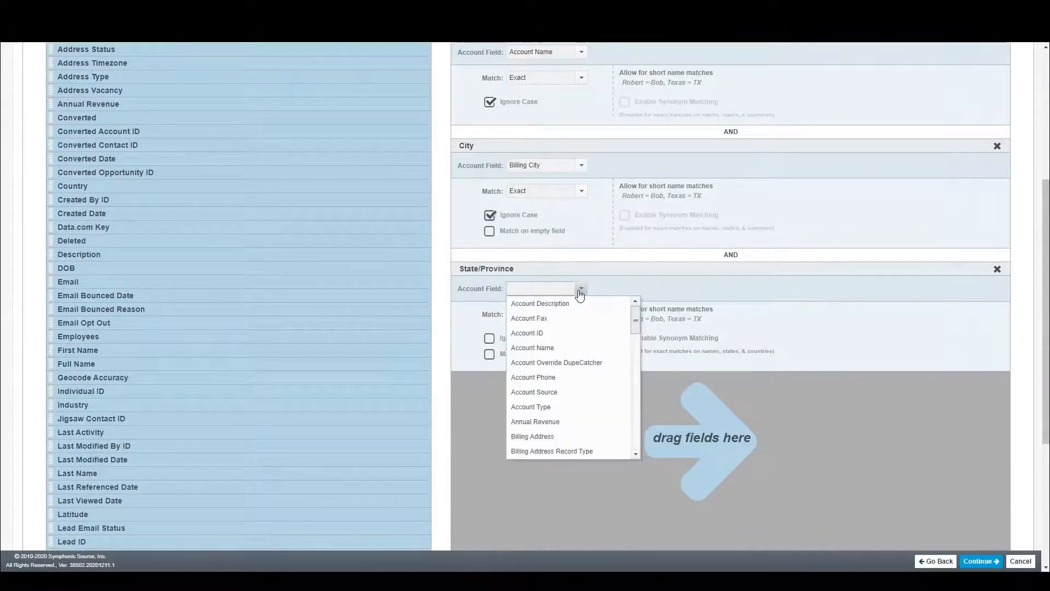
scroll(544, 356, "down", 3)
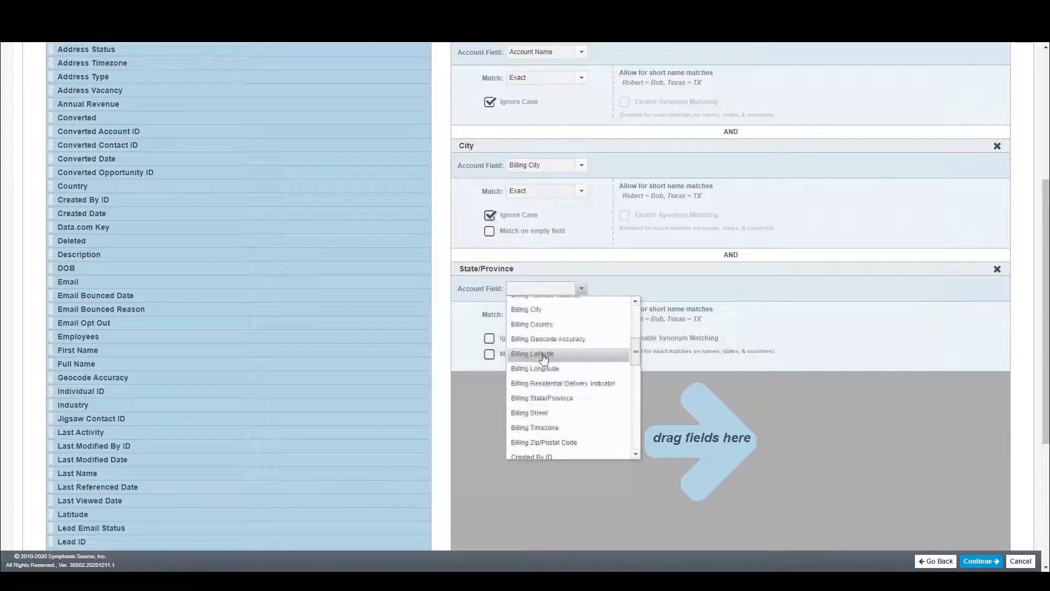
scroll(543, 358, "down", 5)
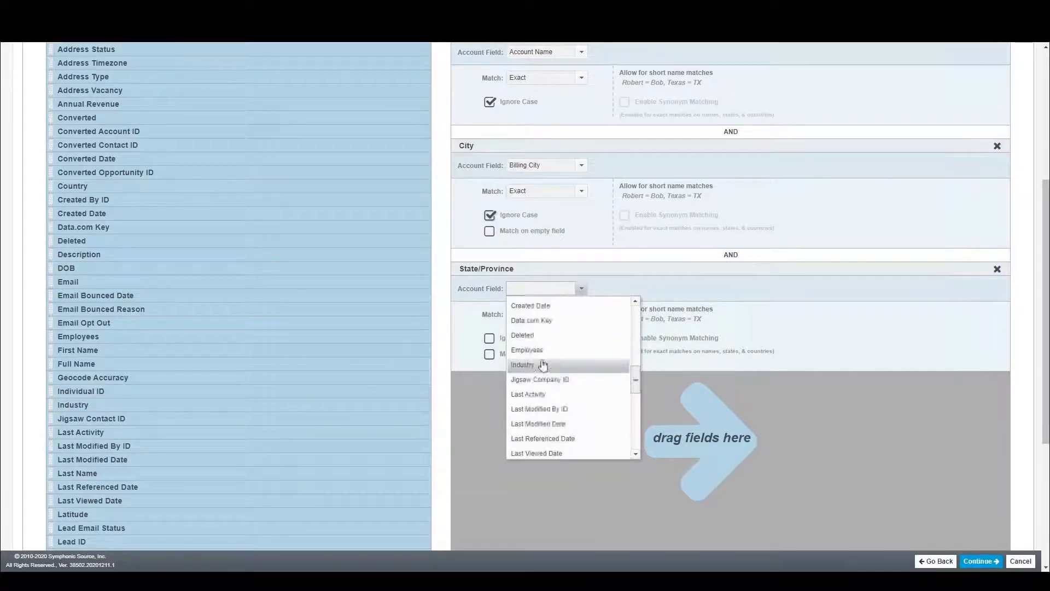
scroll(543, 365, "up", 3)
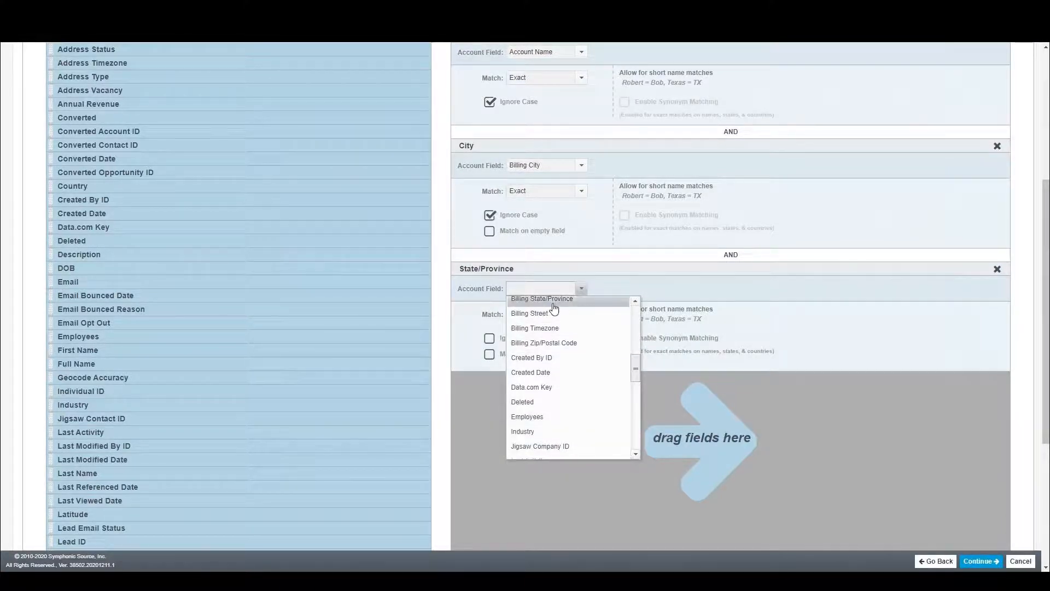
left_click(552, 301)
left_click(577, 315)
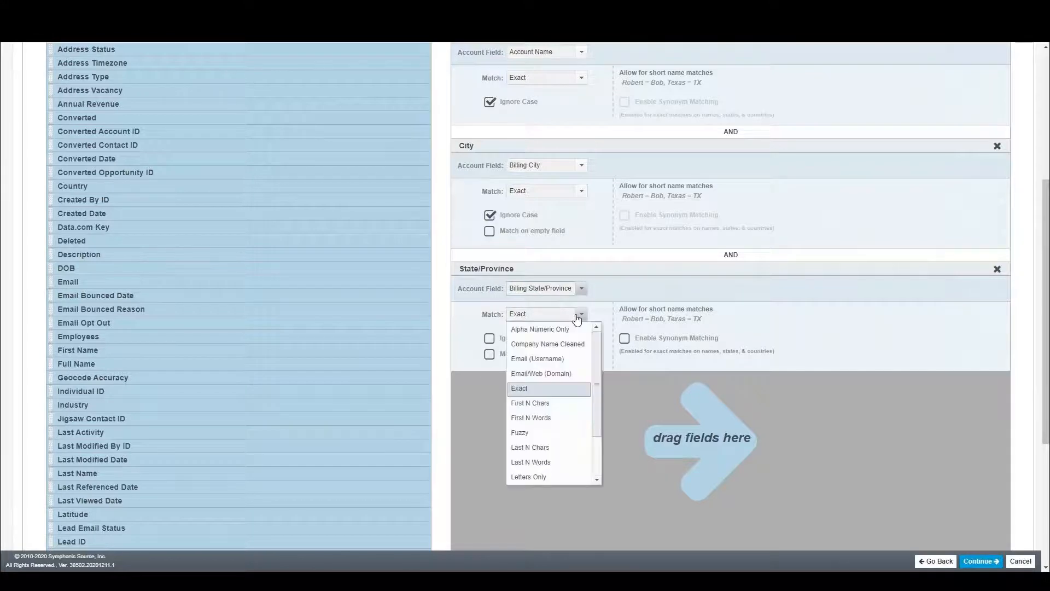
left_click(577, 315)
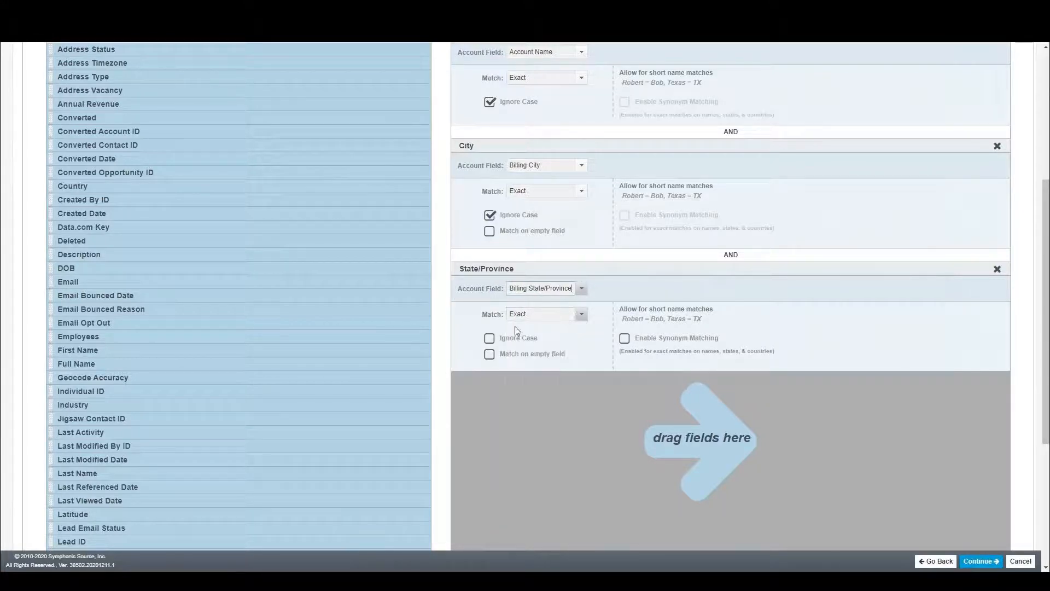
left_click(489, 339)
left_click(624, 339)
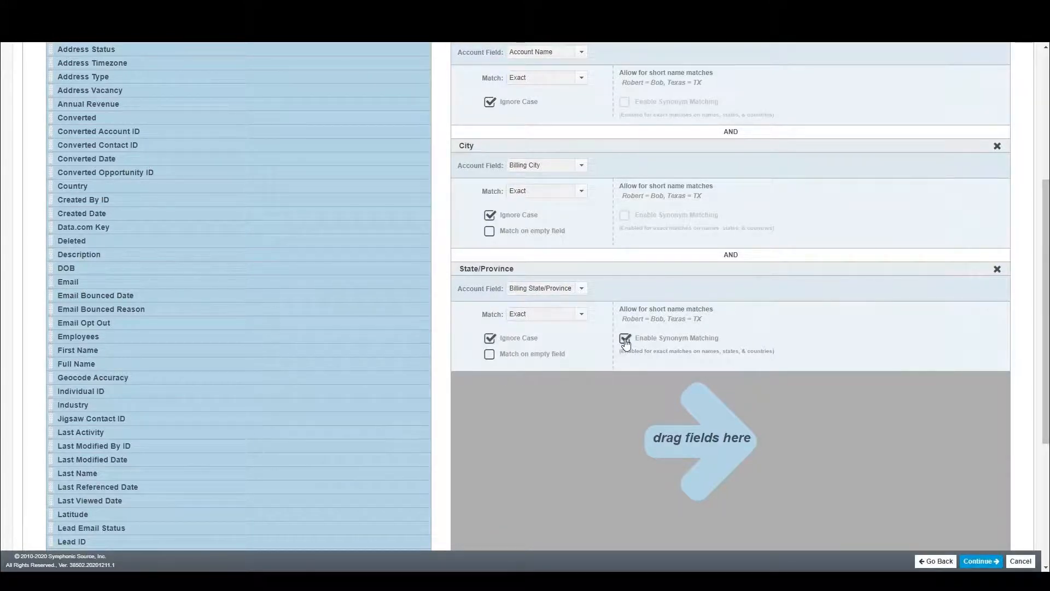
Leave the filter's record and group limits empty, and save and run the filter.
left_click(962, 561)
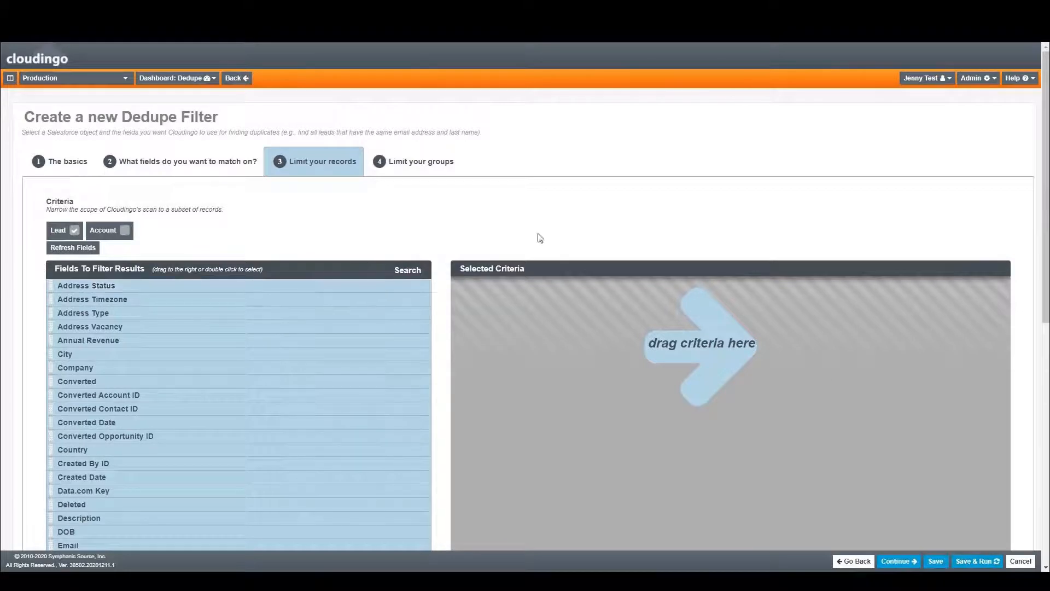
left_click(431, 171)
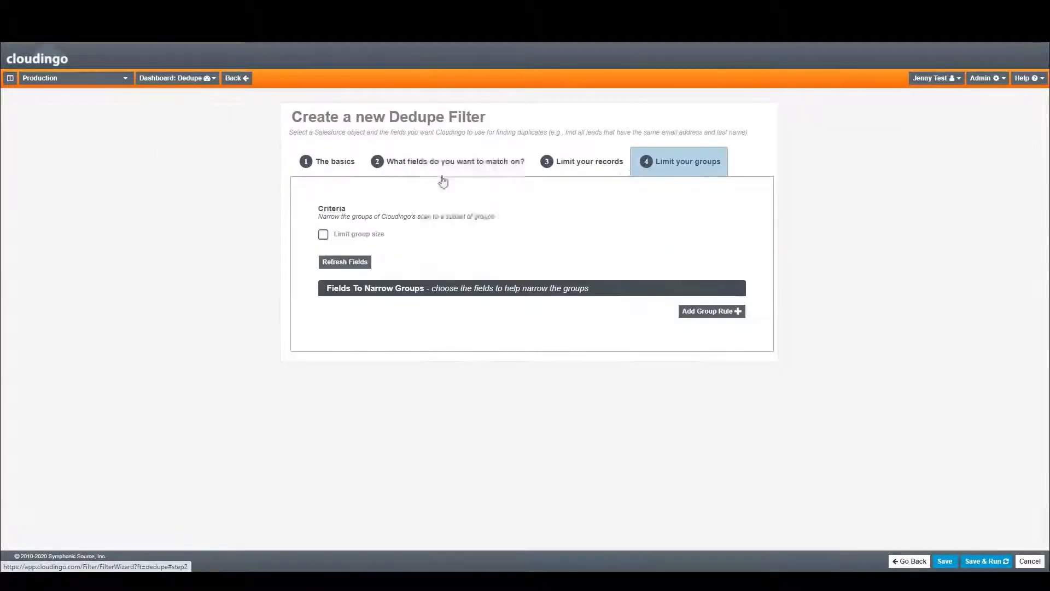
left_click(983, 562)
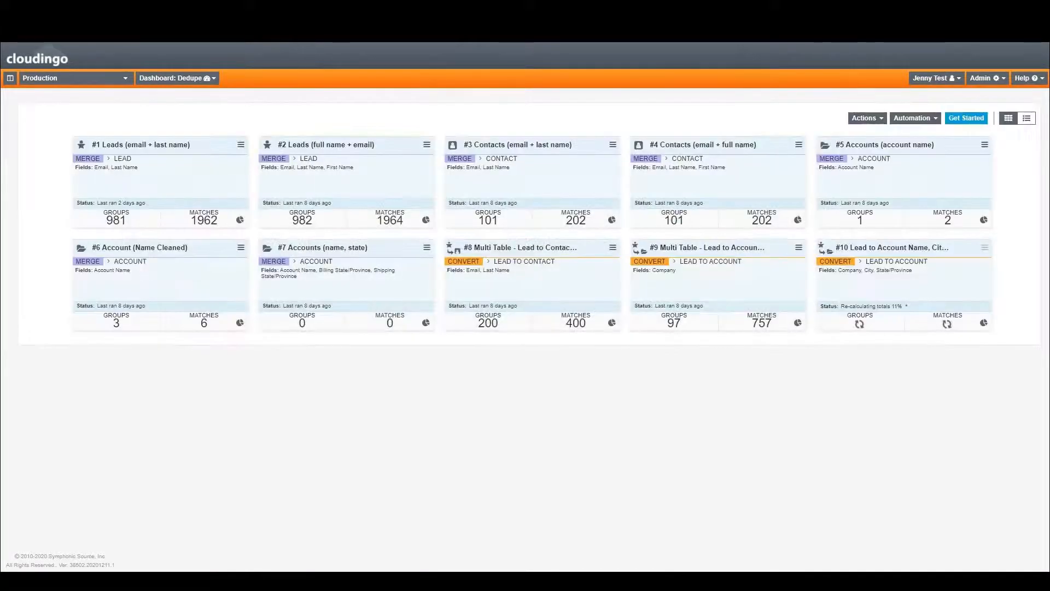
Open the Default lead to account rule from the convert rules for editing.
left_click(921, 119)
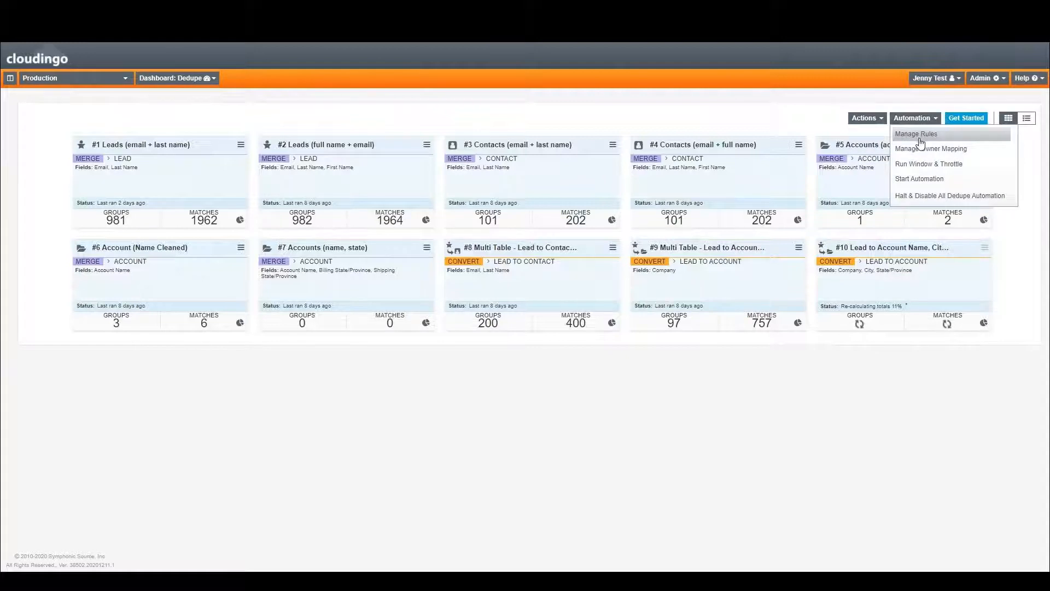
left_click(921, 136)
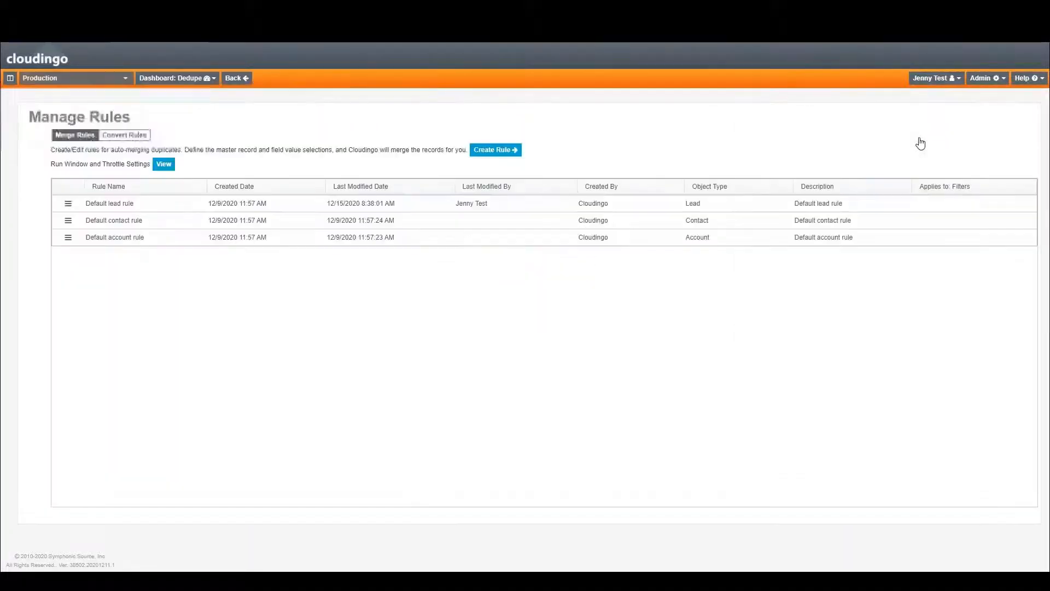
left_click(127, 137)
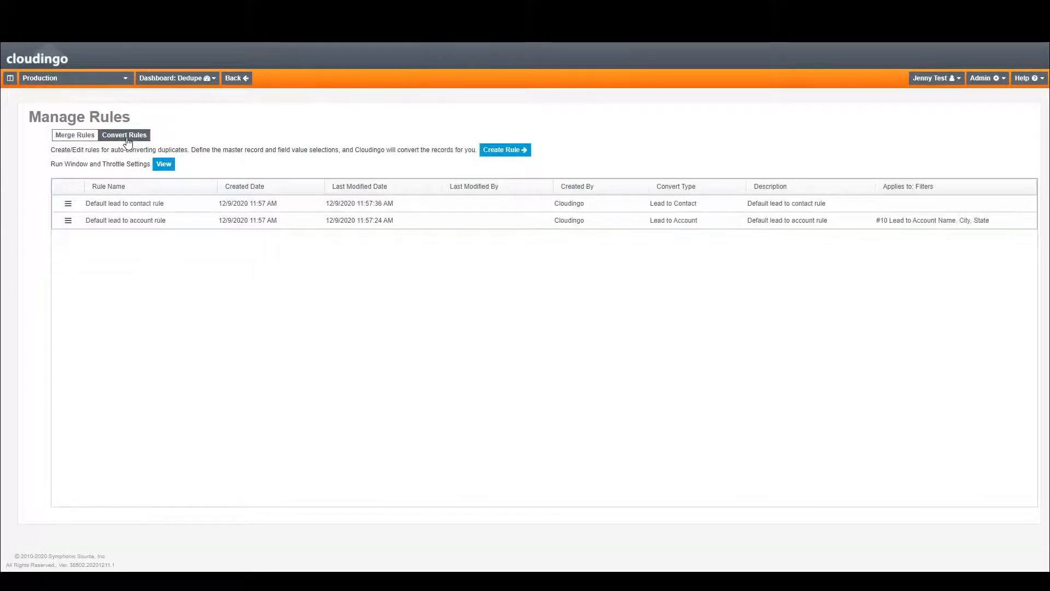
left_click(69, 223)
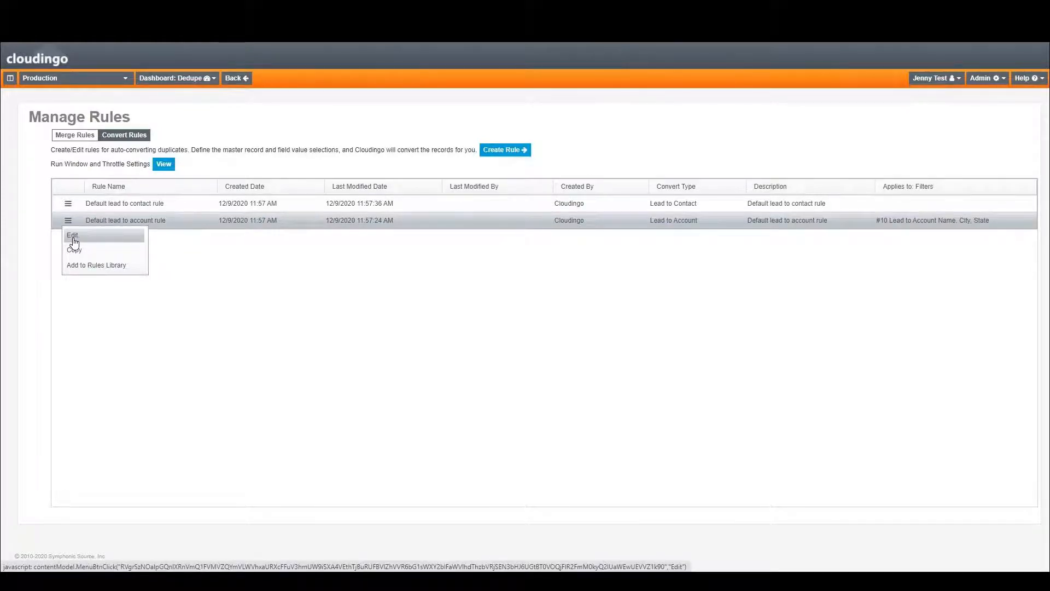
left_click(73, 240)
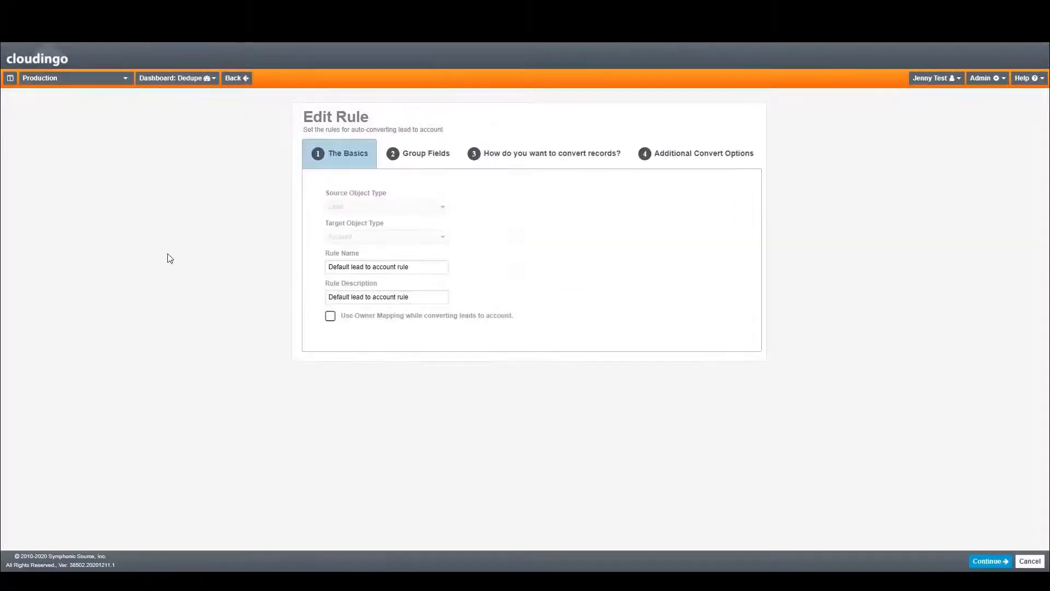
Skip field grouping and assign all newly created contacts to the Account Owner in the rule's conversion settings.
left_click(422, 159)
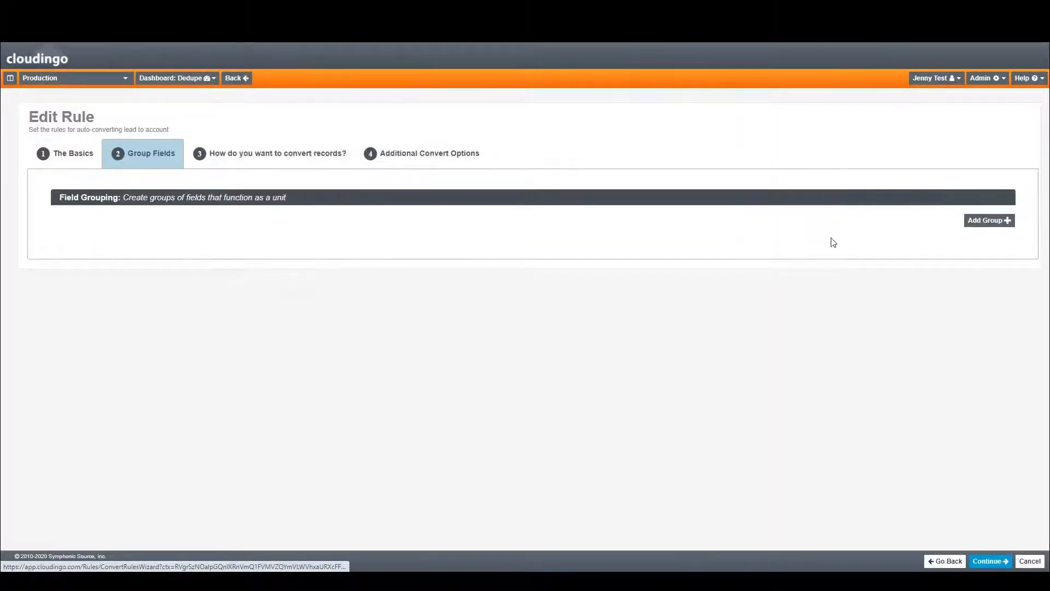
left_click(254, 166)
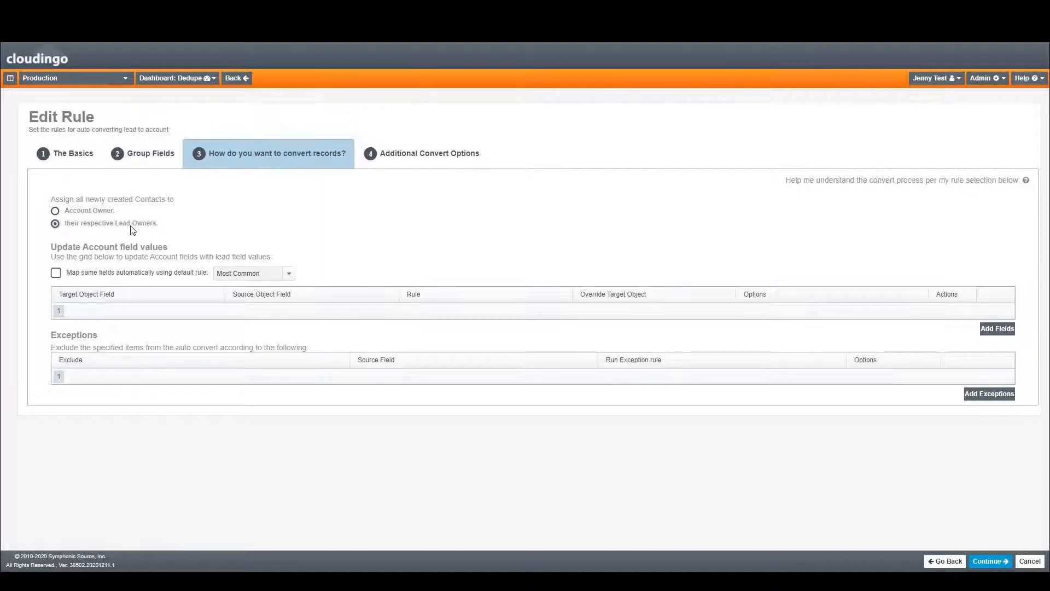
left_click(103, 212)
Try adding an account field update with Account Name as the target object field, and remove that row.
left_click(996, 328)
left_click(172, 308)
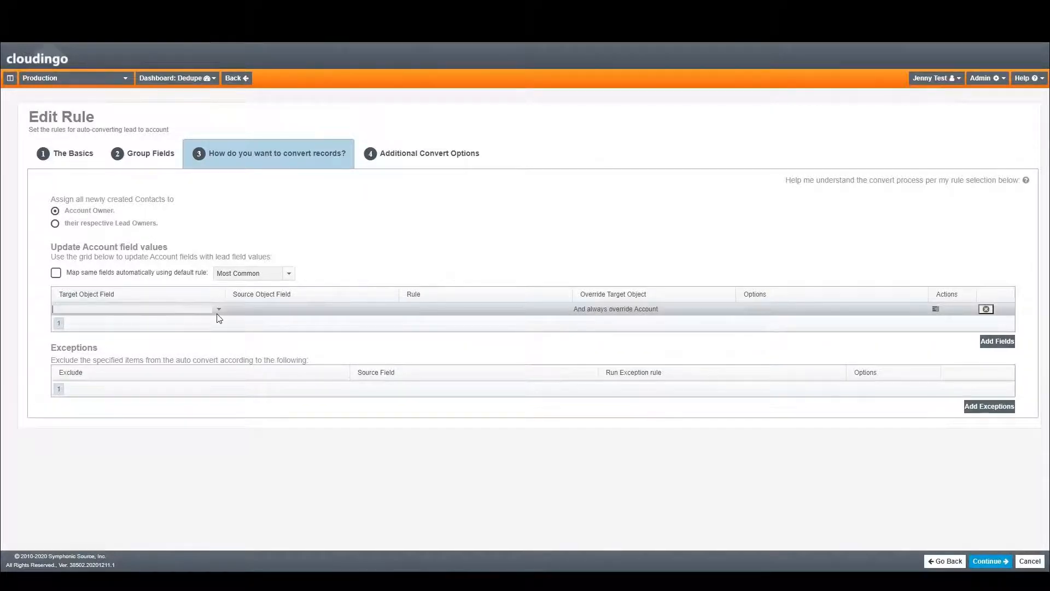
left_click(219, 309)
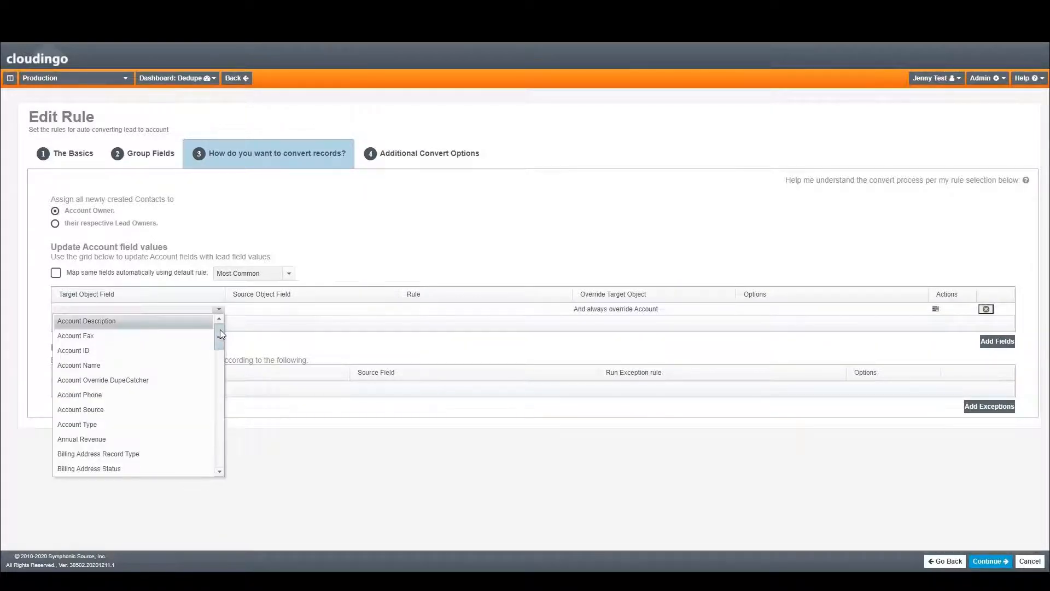
mouse_move(220, 330)
left_mouse_down()
mouse_move(222, 408)
mouse_move(222, 356)
mouse_move(237, 323)
left_mouse_up()
left_click(375, 310)
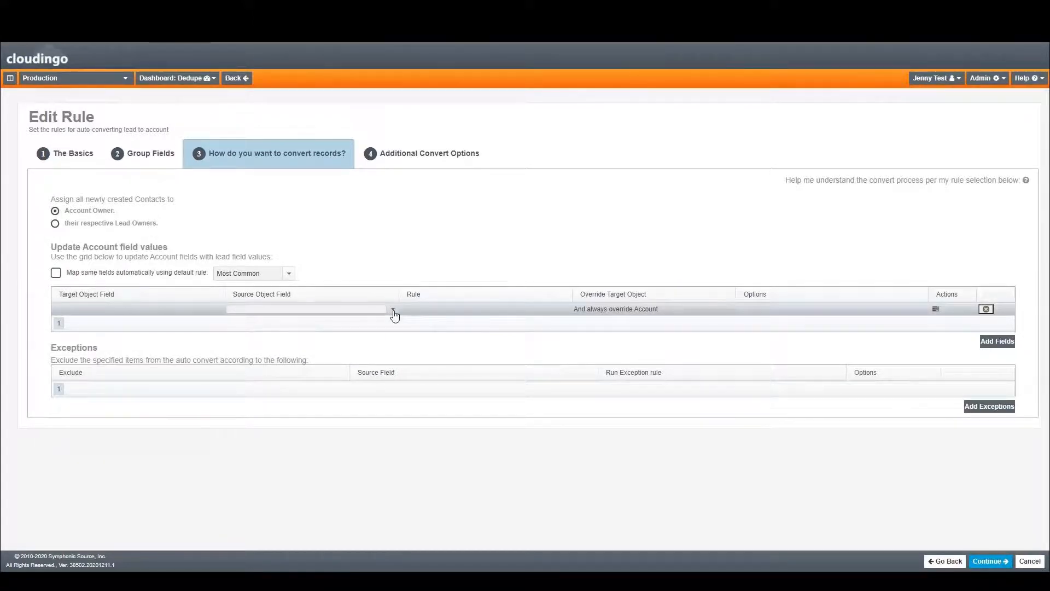
left_click(177, 309)
left_click(218, 310)
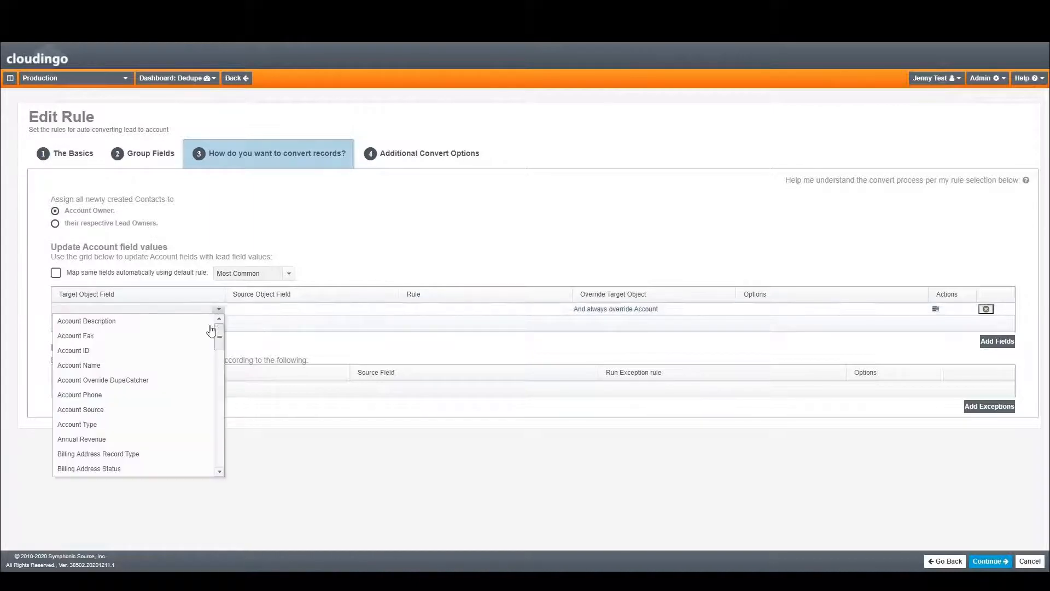
left_click(192, 365)
left_click(377, 309)
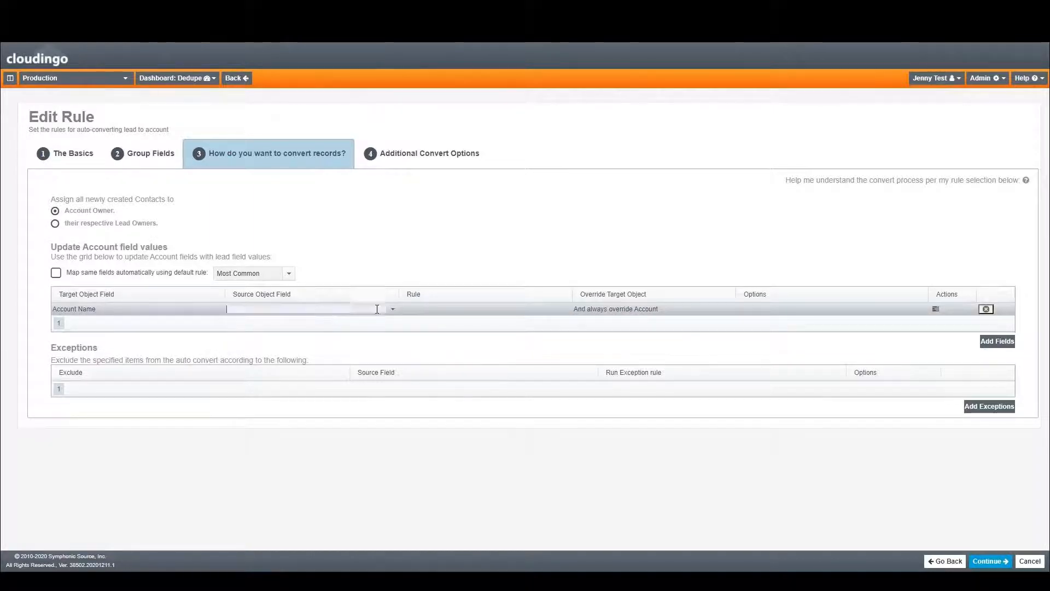
left_click(391, 310)
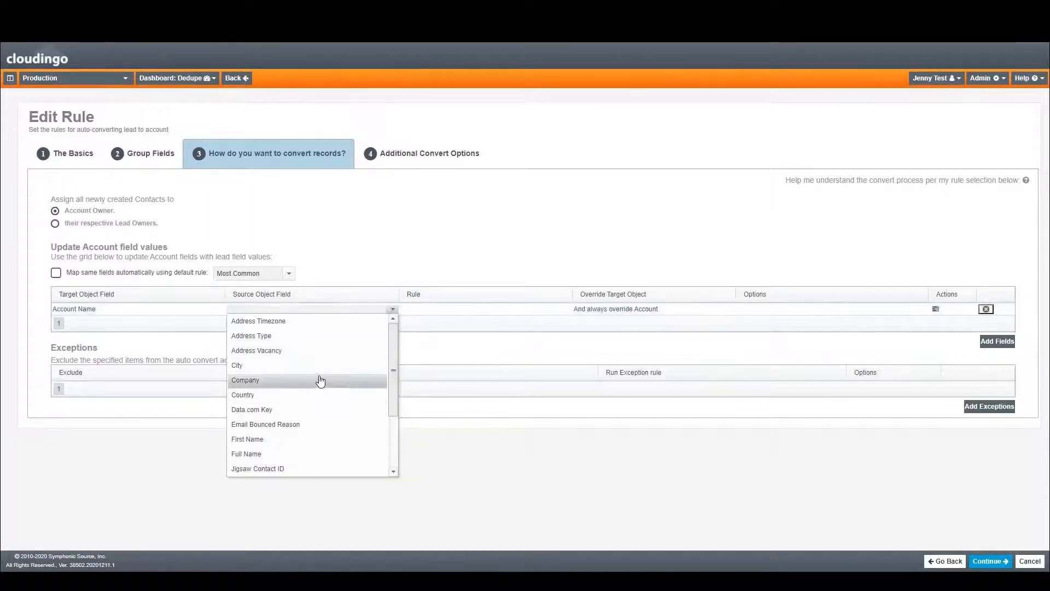
left_click(405, 305)
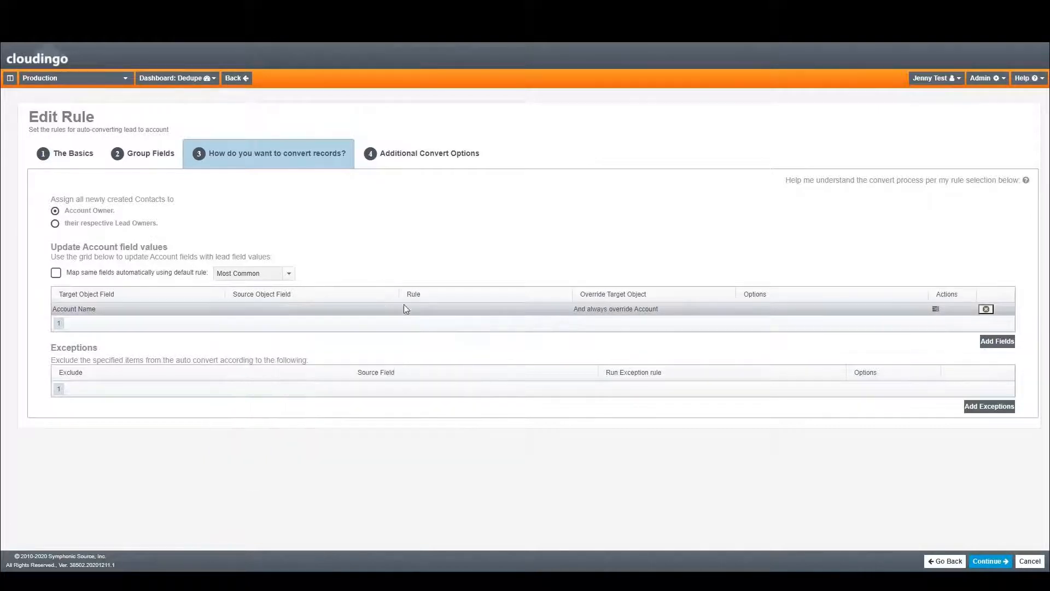
left_click(986, 311)
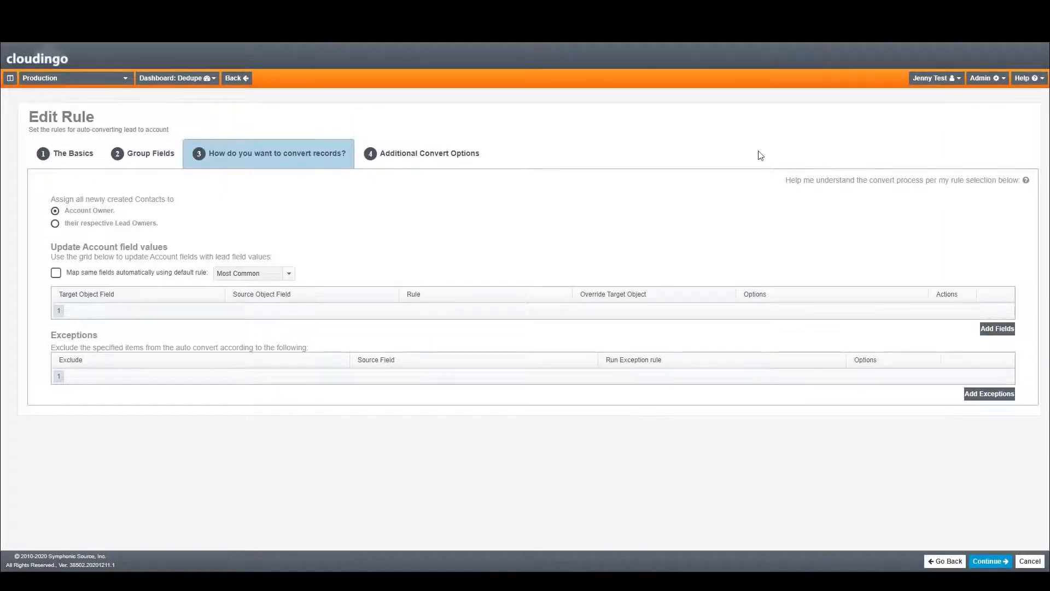
Add an auto-convert exception row, view its exclusion choices, and remove the row.
left_click(1003, 401)
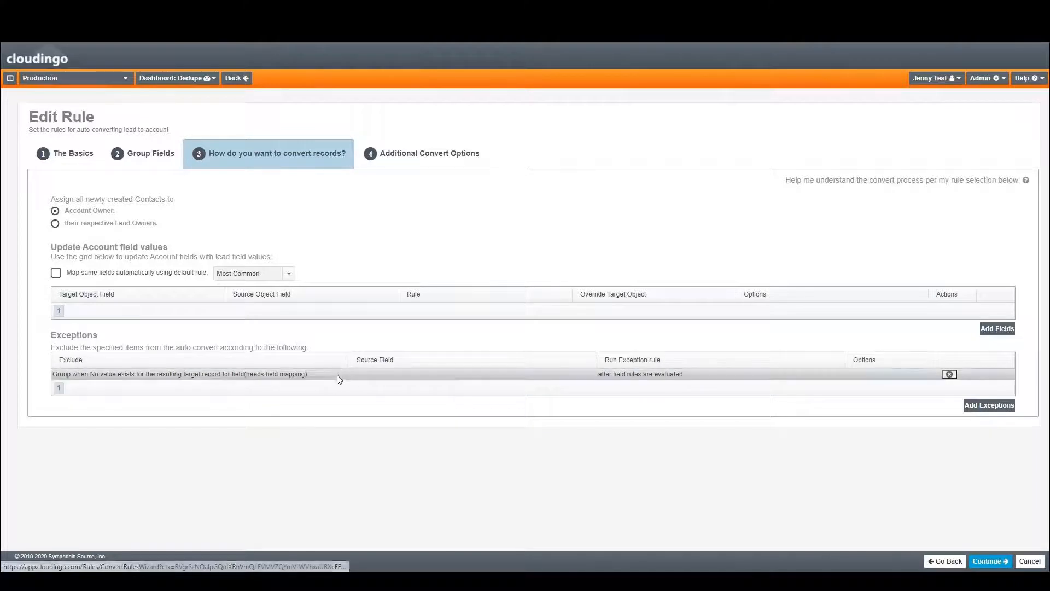
left_click(339, 378)
left_click(343, 376)
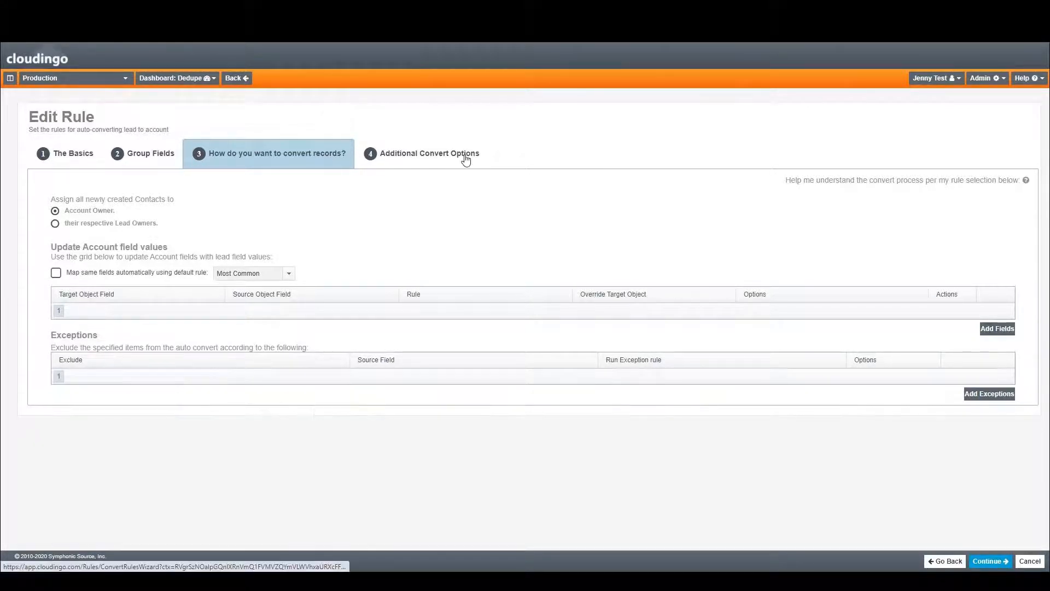
Review the rule's additional convert options, including the converted status choices, and cancel the rule editing.
left_click(465, 160)
left_click(447, 214)
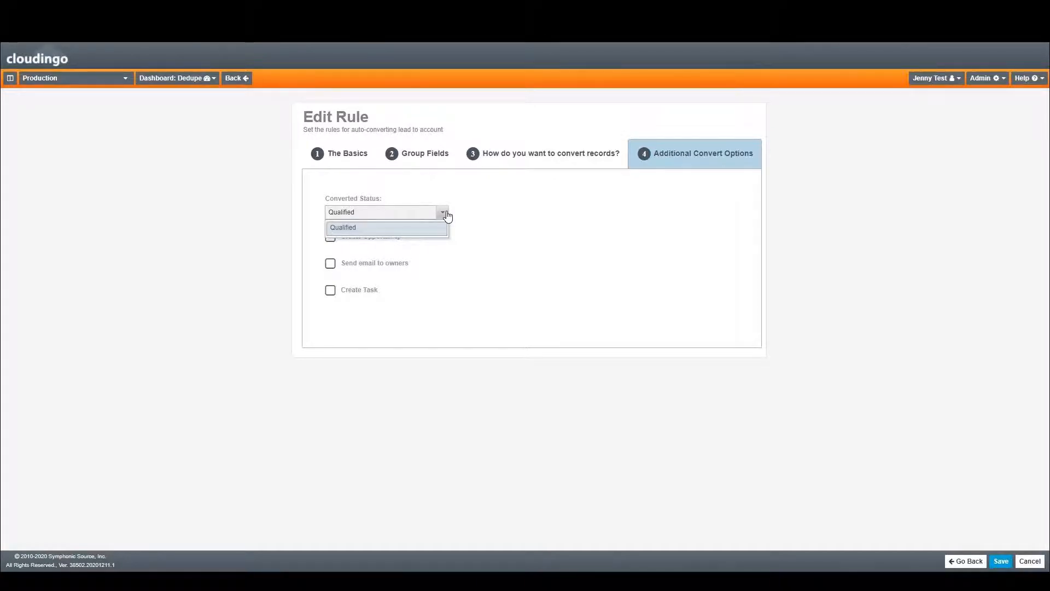
left_click(316, 217)
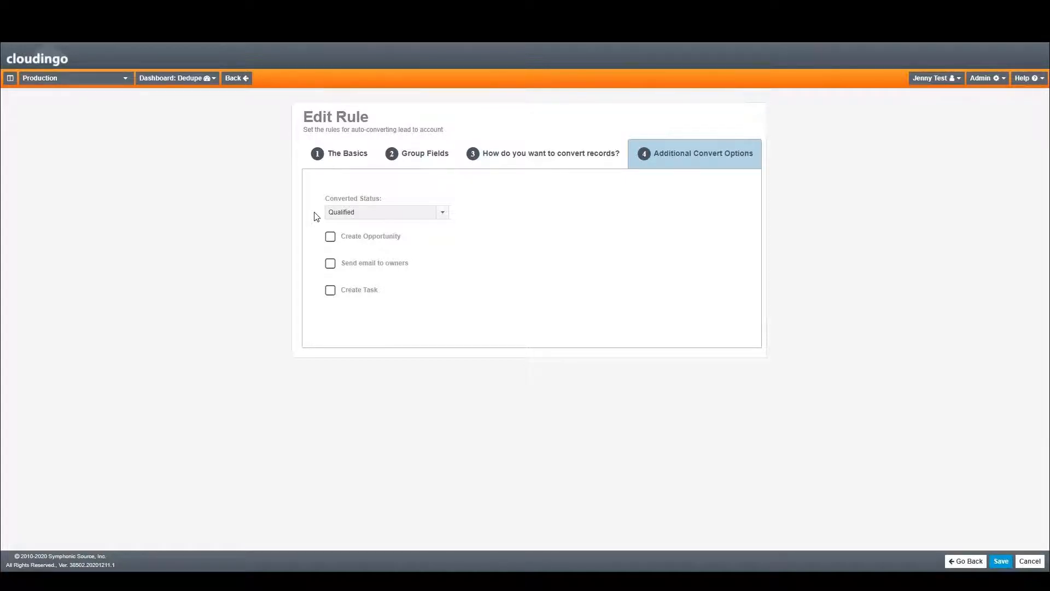
left_click(1024, 563)
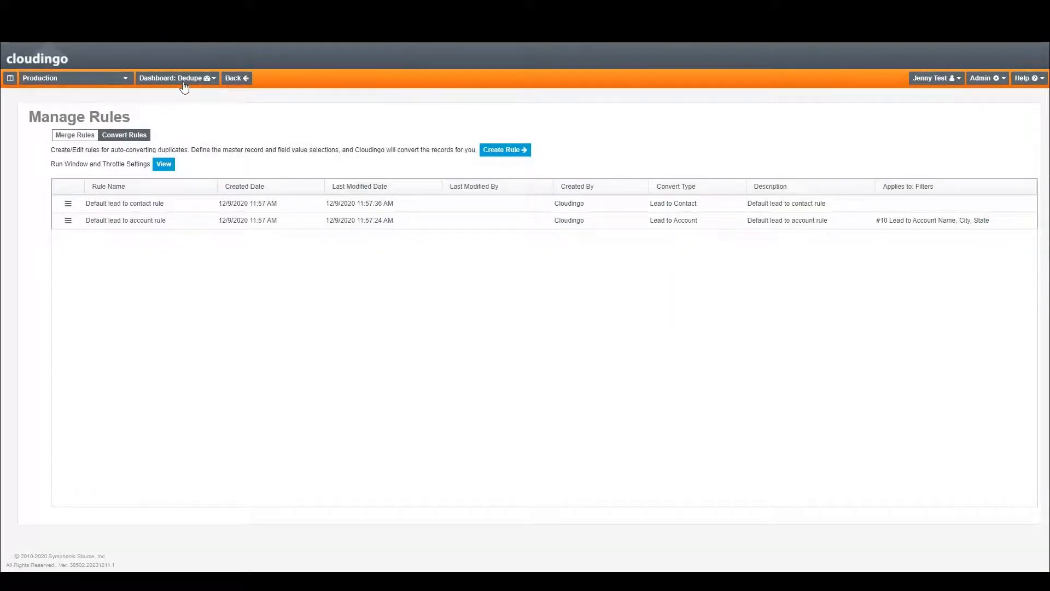
Return to the Dedupe dashboard and open the matched groups of filter #10 Lead to Account Name, City, State.
left_click(184, 87)
left_click(182, 95)
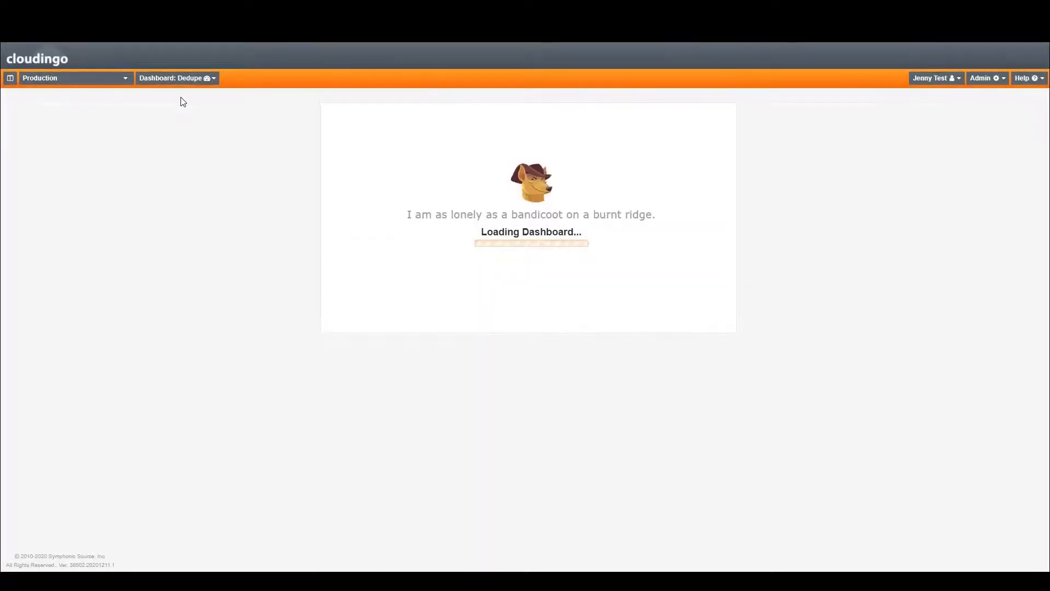
left_click(861, 327)
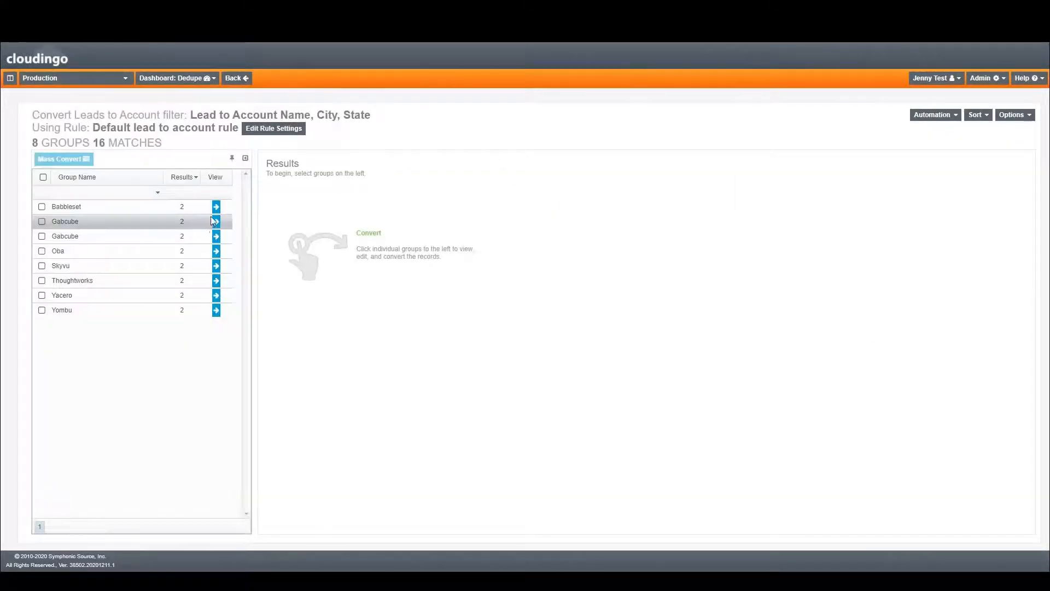
Compare the account and lead fields, including address details, for the Babbleset group and the first Gabcube group.
left_click(215, 209)
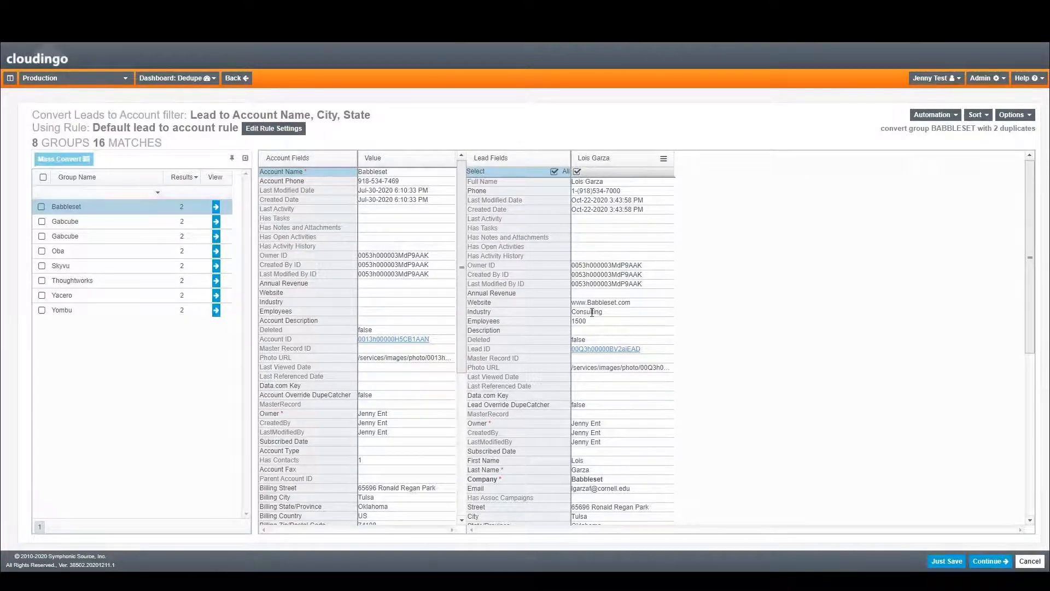
scroll(447, 355, "down", 5)
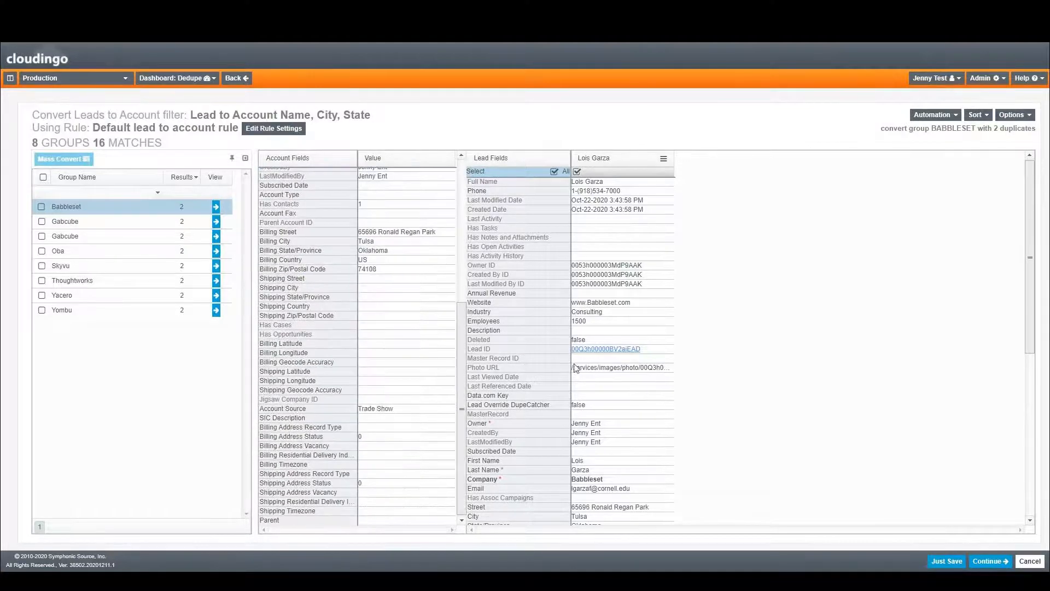
scroll(613, 392, "down", 6)
left_click(170, 226)
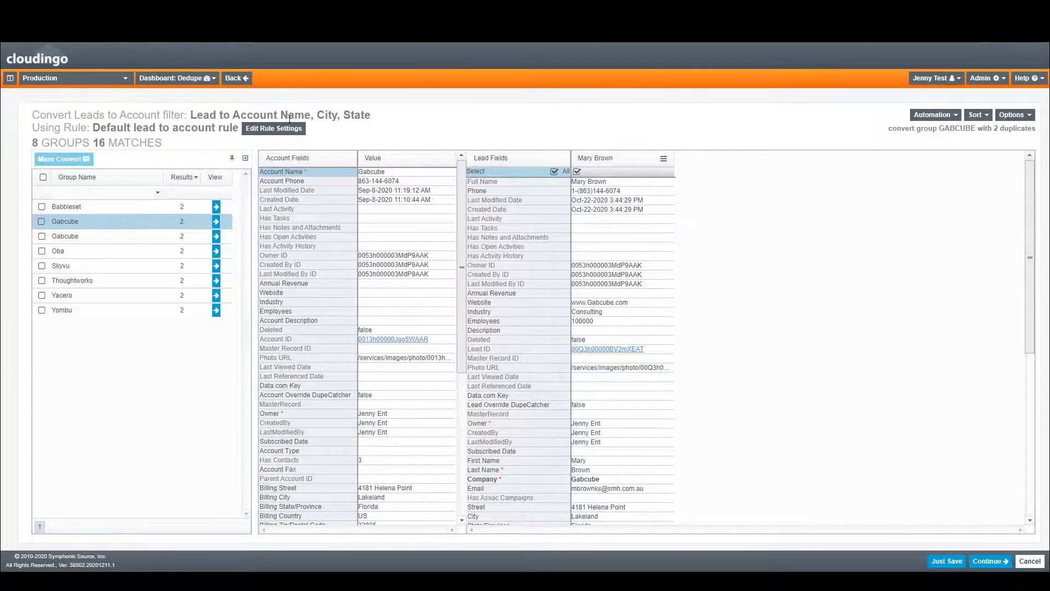
scroll(311, 241, "down", 5)
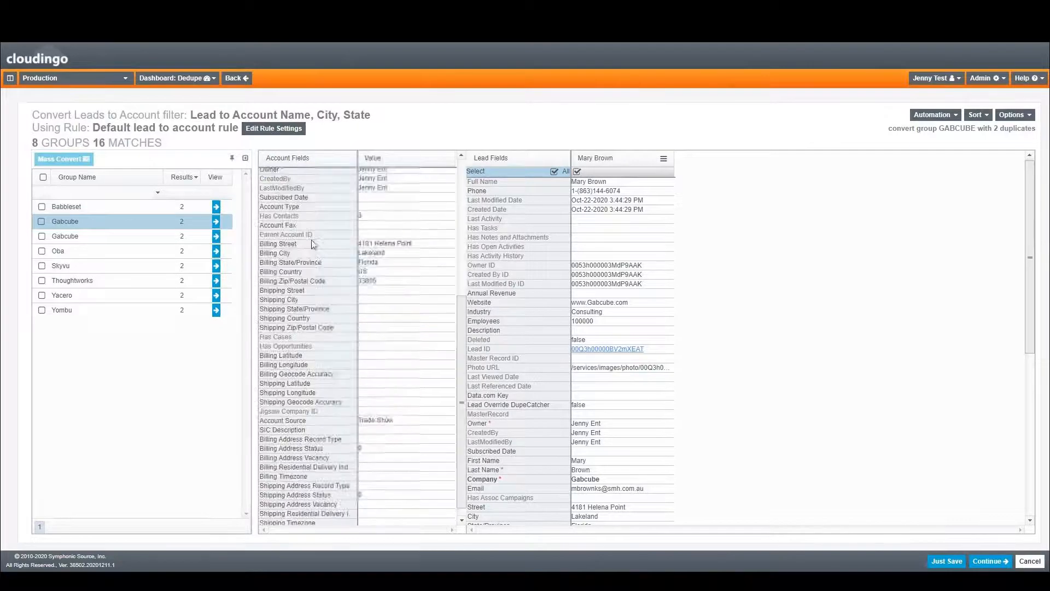
scroll(602, 252, "down", 7)
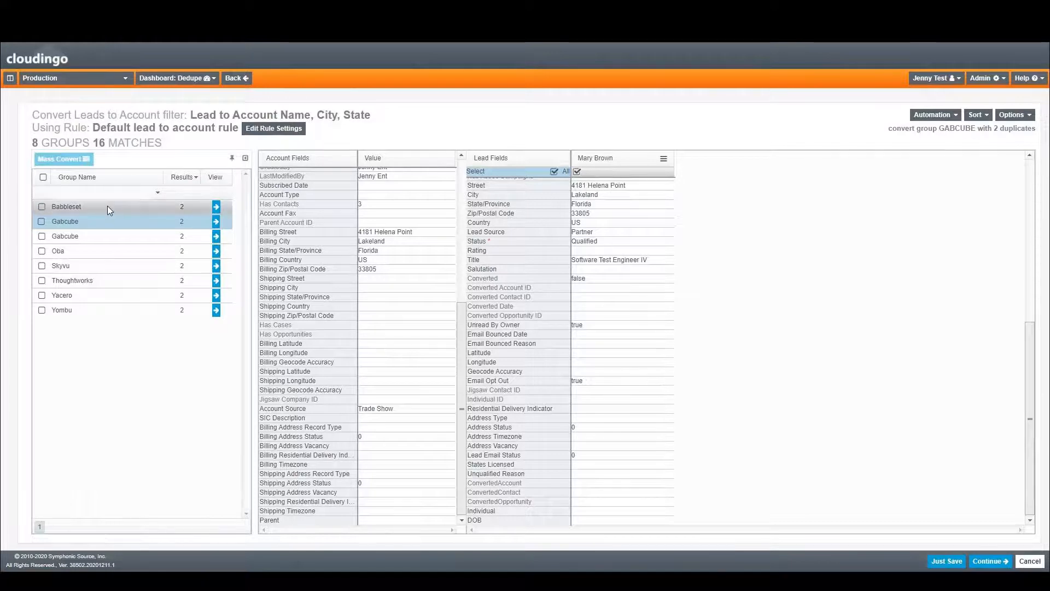
Select all matched groups and review the conversion options for the Babbleset group, including the converted status.
left_click(45, 178)
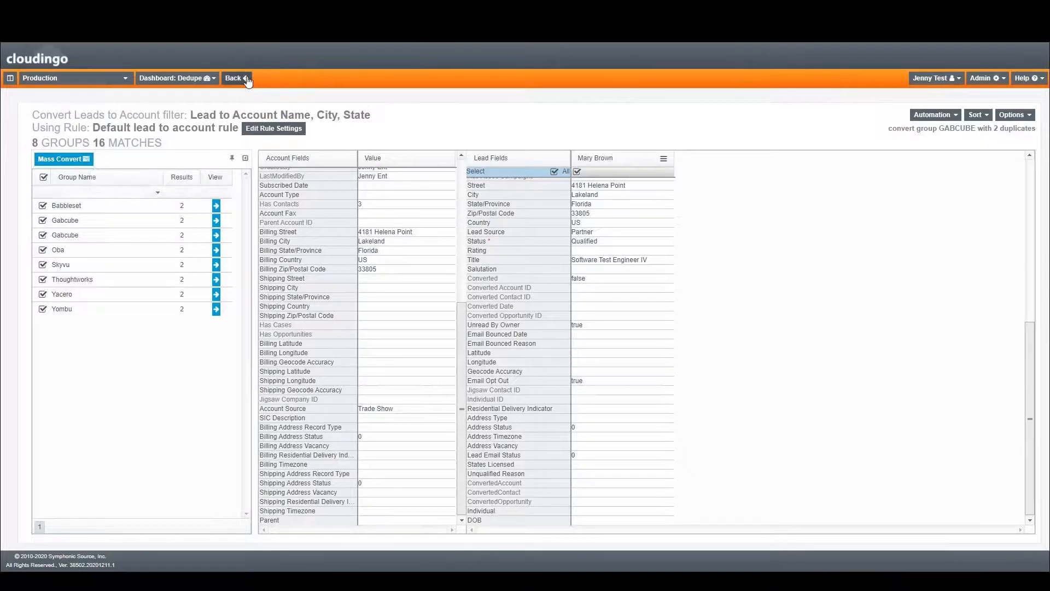
left_click(217, 207)
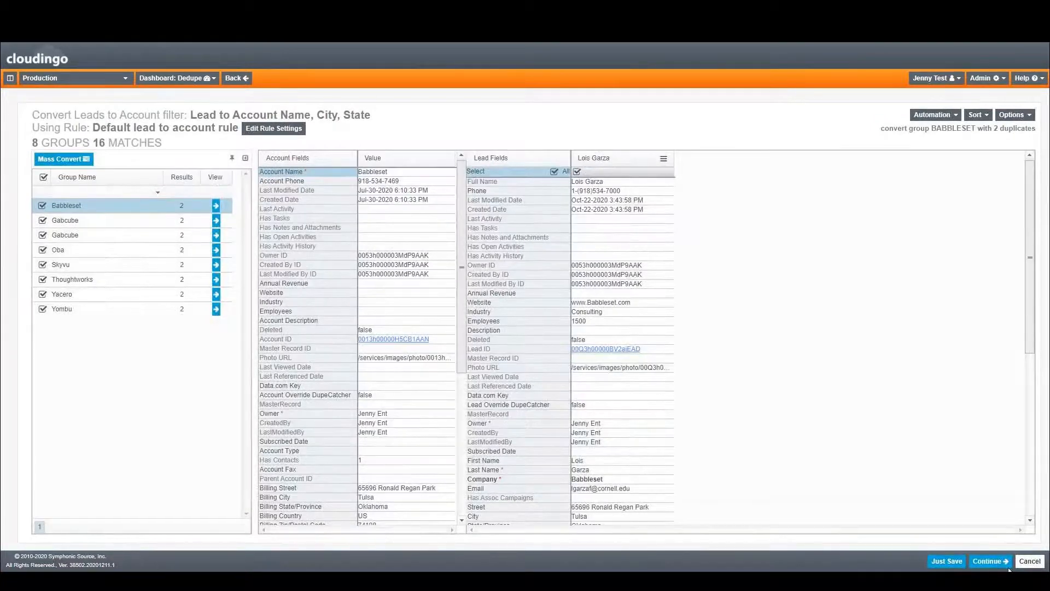
left_click(1008, 563)
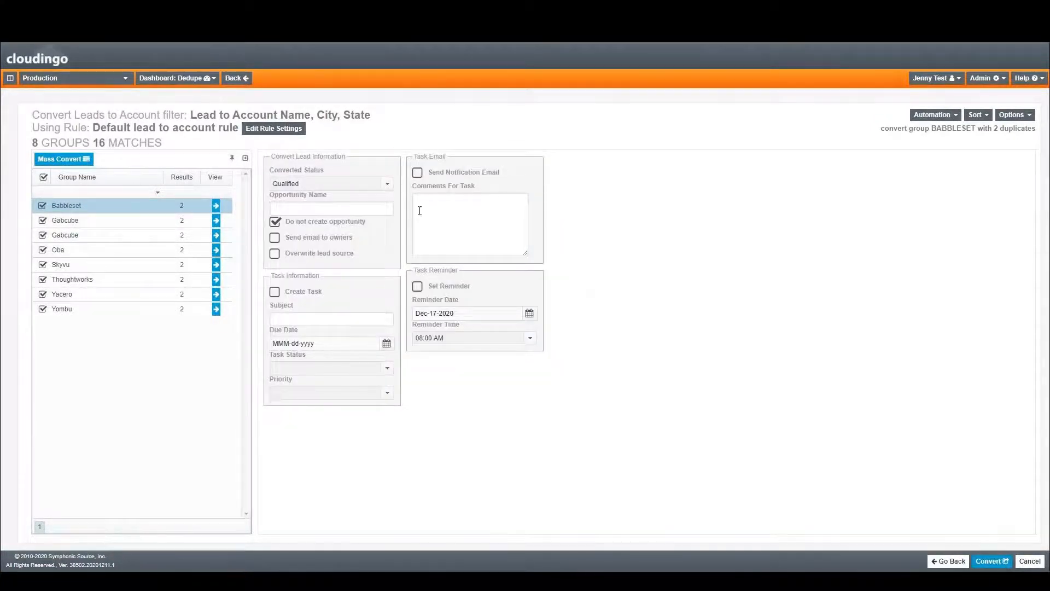
left_click(392, 187)
left_click(392, 197)
Return to the Dedupe dashboard without converting the Babbleset group.
left_click(209, 78)
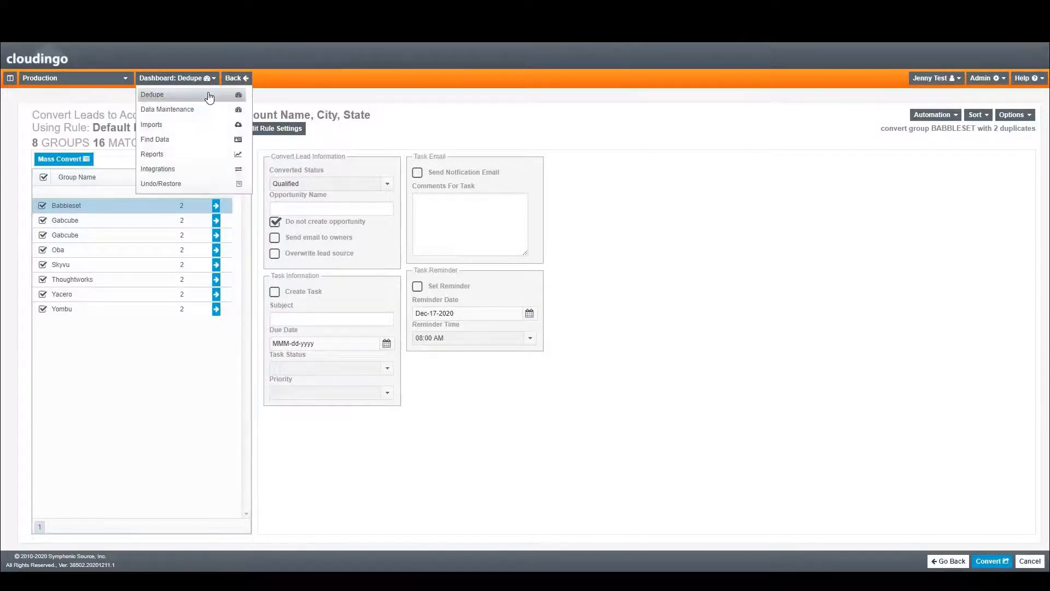
left_click(209, 96)
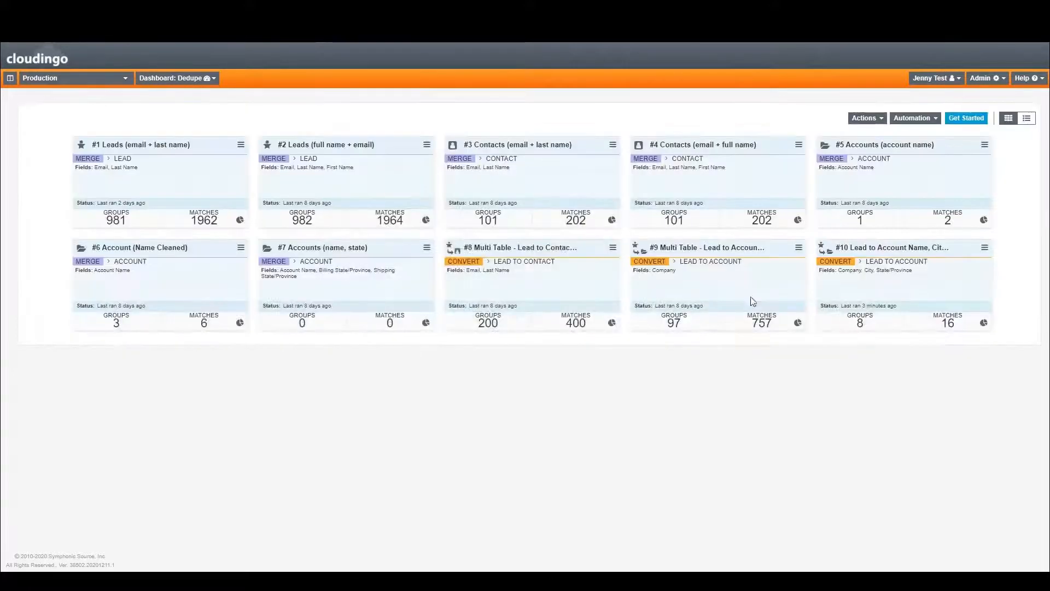
left_click(984, 250)
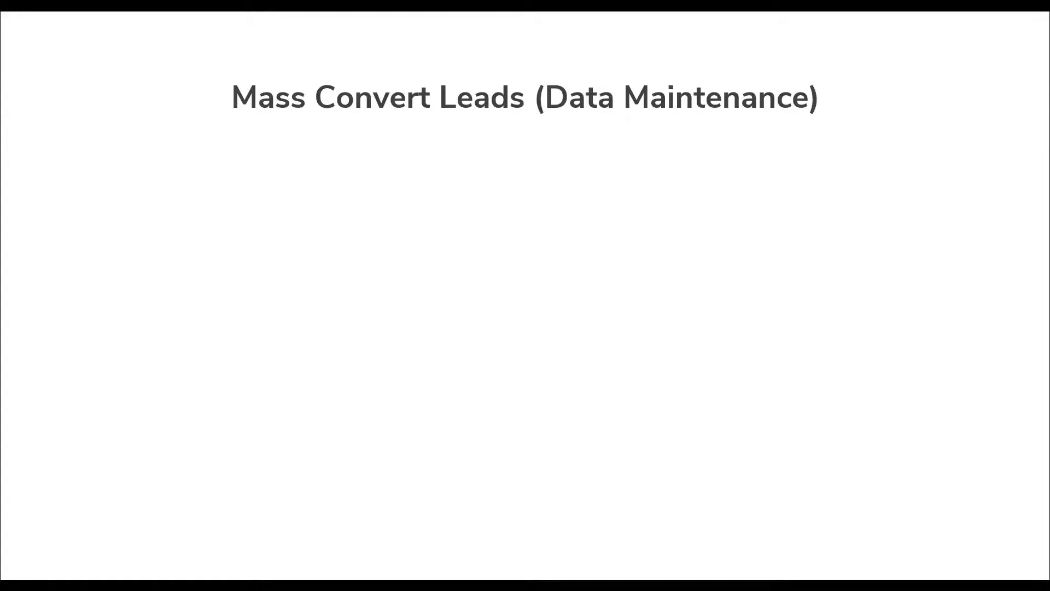
key("Right")
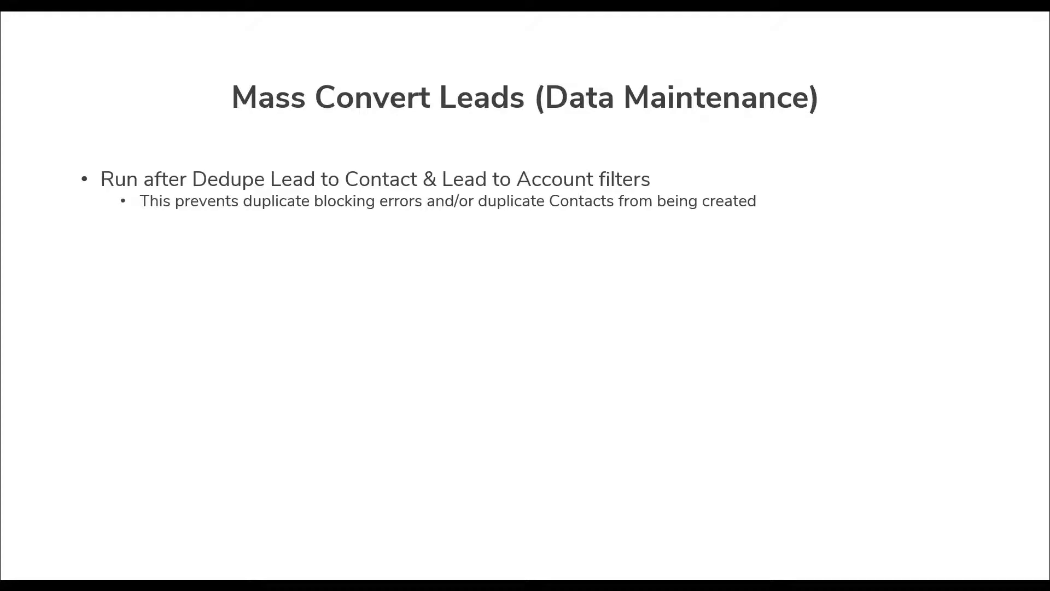
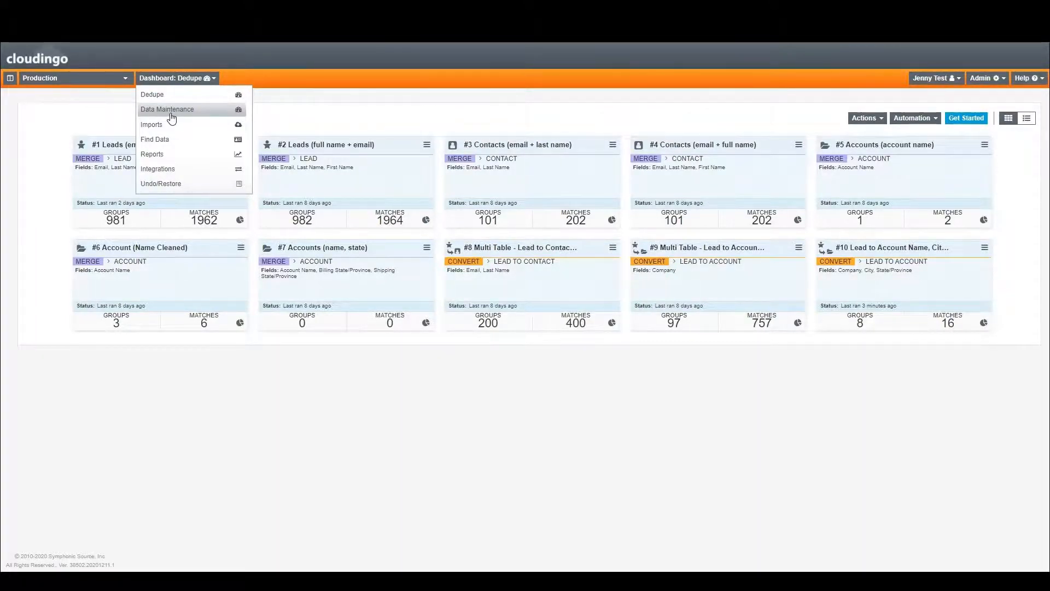
Create a new Data Maintenance job with the maintenance type Mass Convert Leads and the object type Lead.
left_click(171, 116)
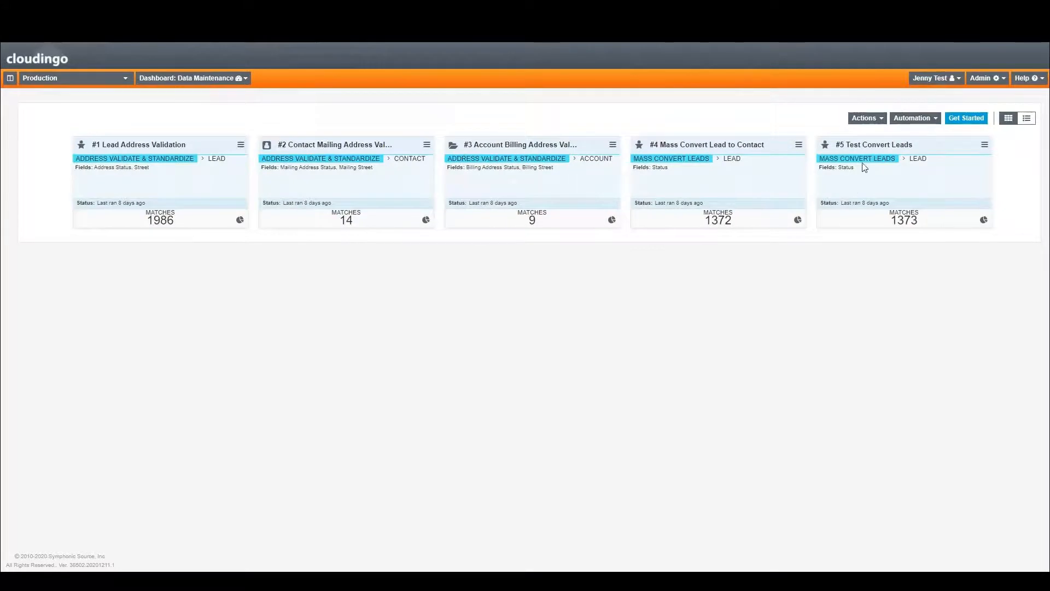
left_click(862, 118)
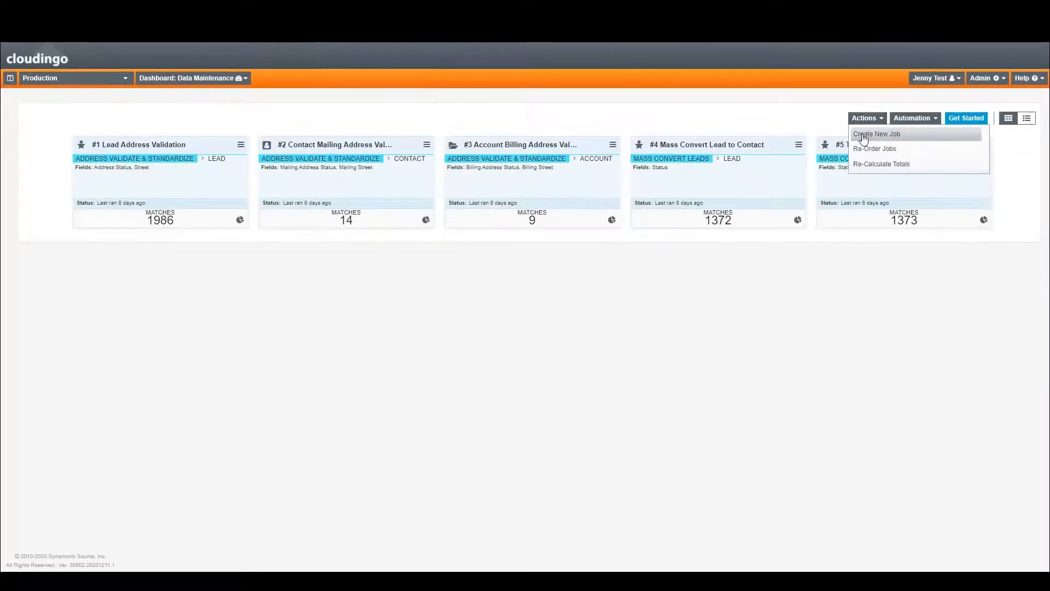
left_click(877, 137)
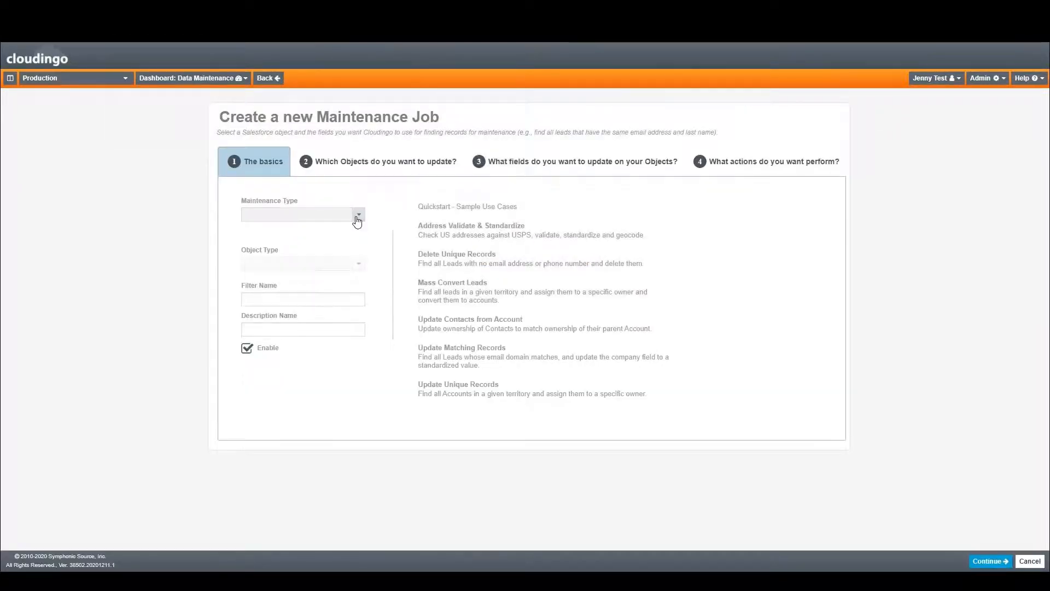
left_click(359, 215)
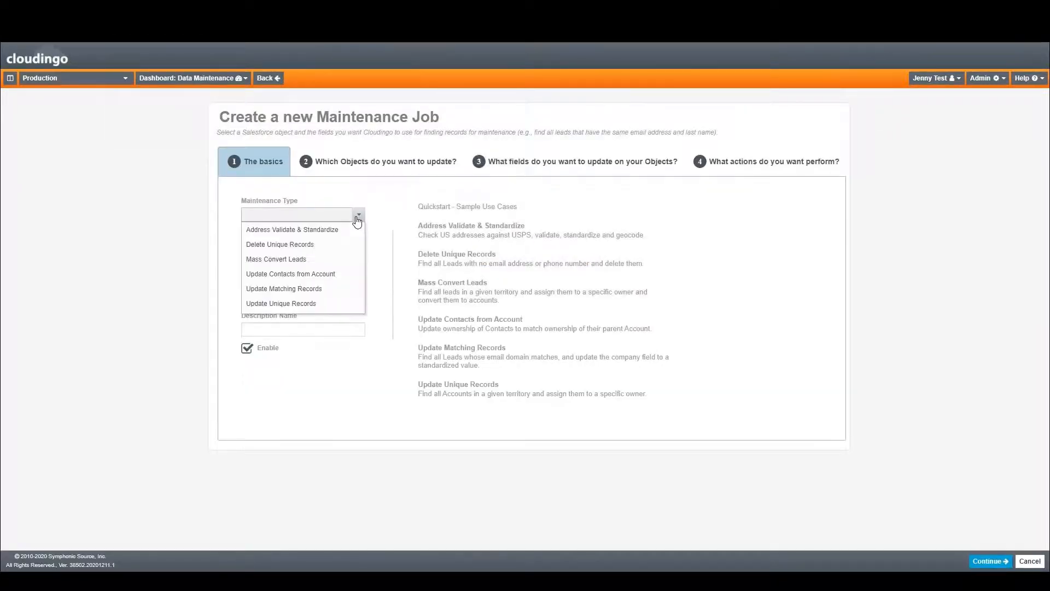
left_click(276, 262)
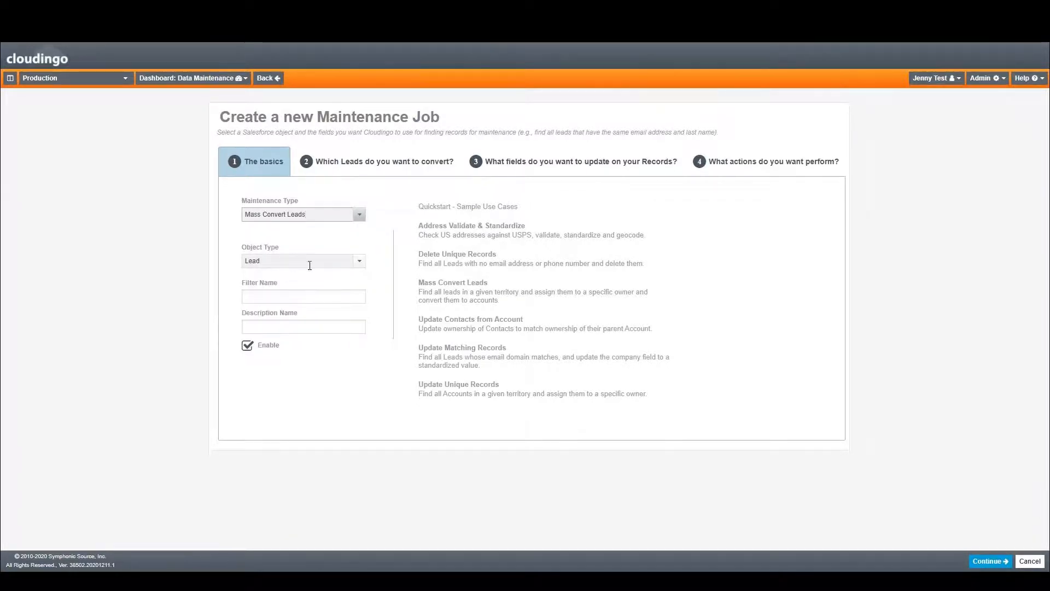
left_click(357, 264)
left_click(356, 267)
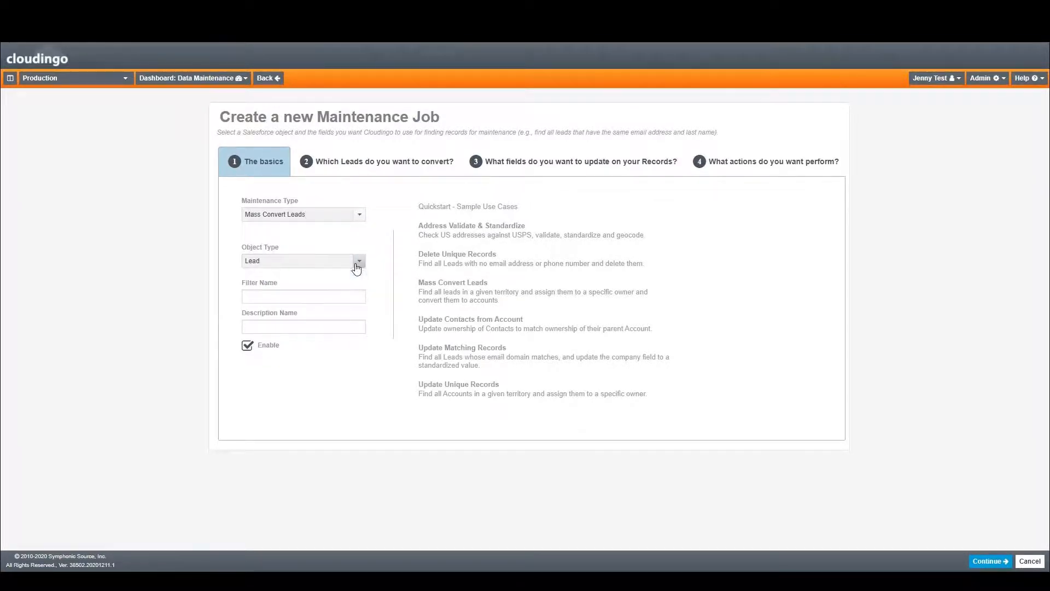
Set the job's filter name and description to Convert New Leads (Qualified), and continue to the choice of leads to convert.
left_click(314, 293)
type("Convert New Leas")
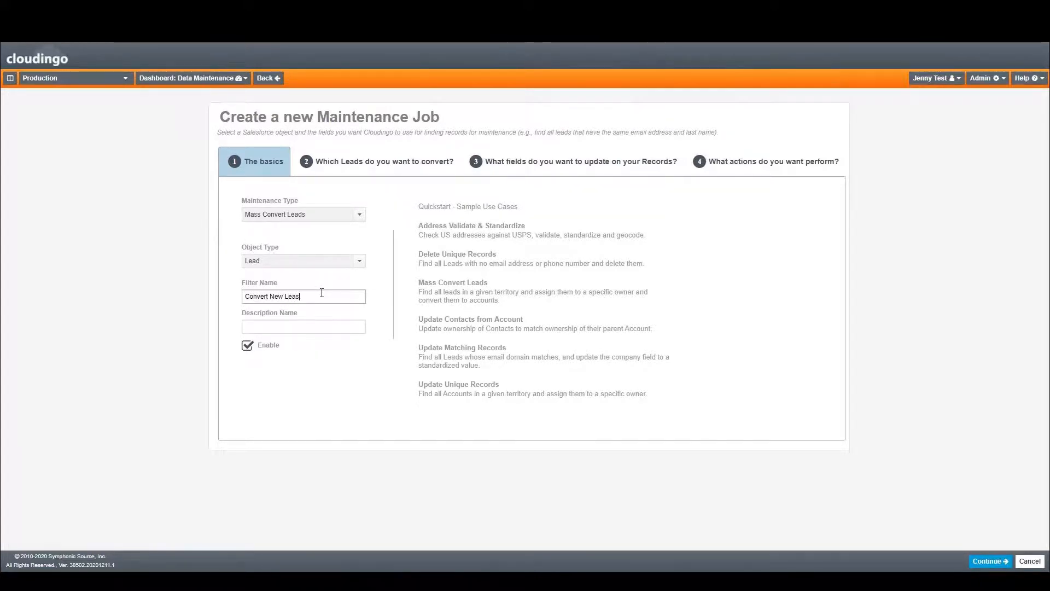
type("s (Qualified)")
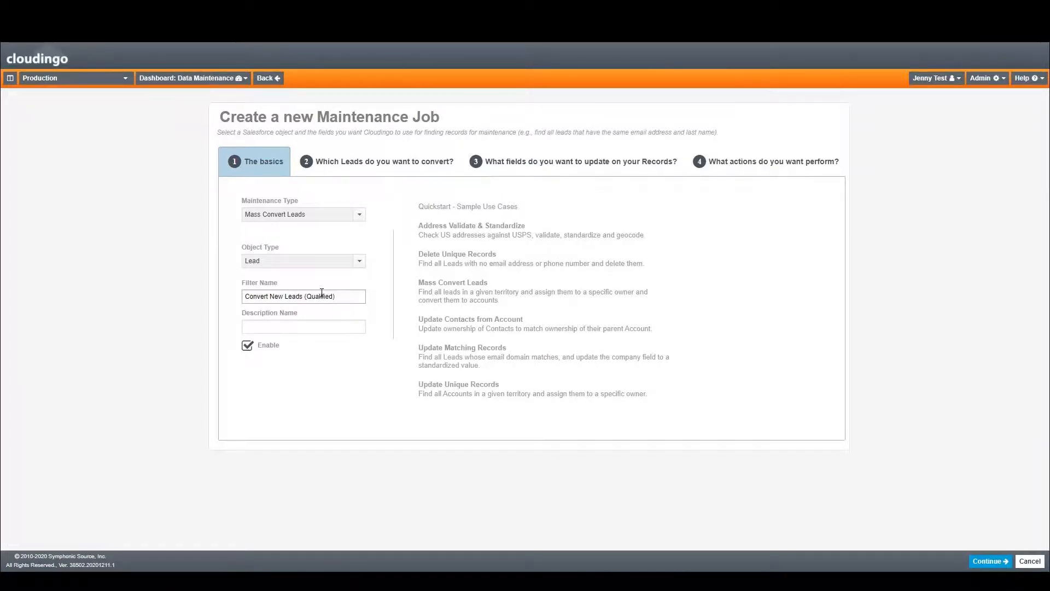
key("ctrl+a")
key("ctrl+c")
key("Tab")
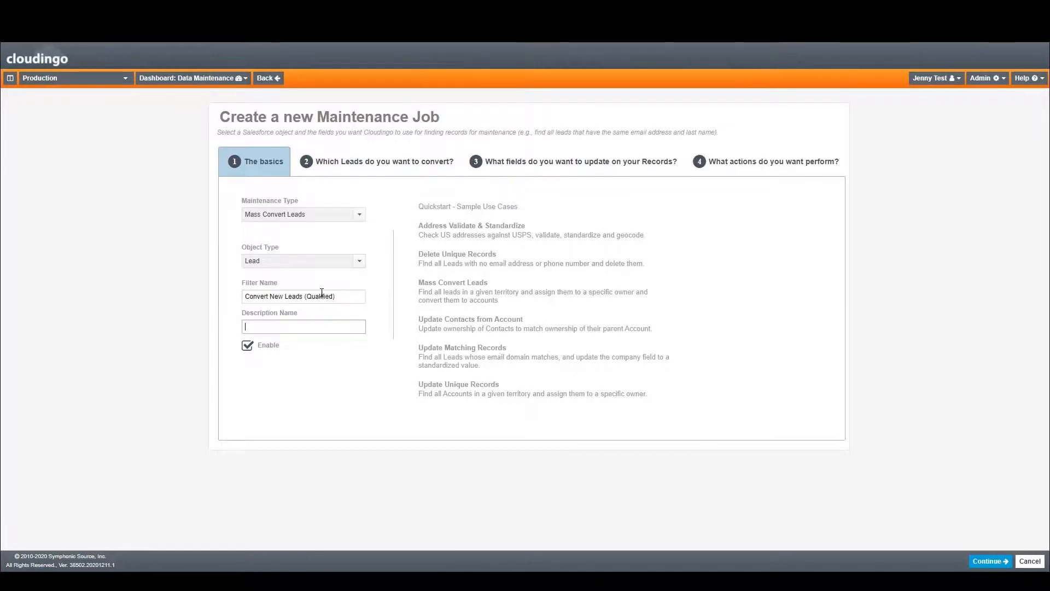
key("ctrl+v")
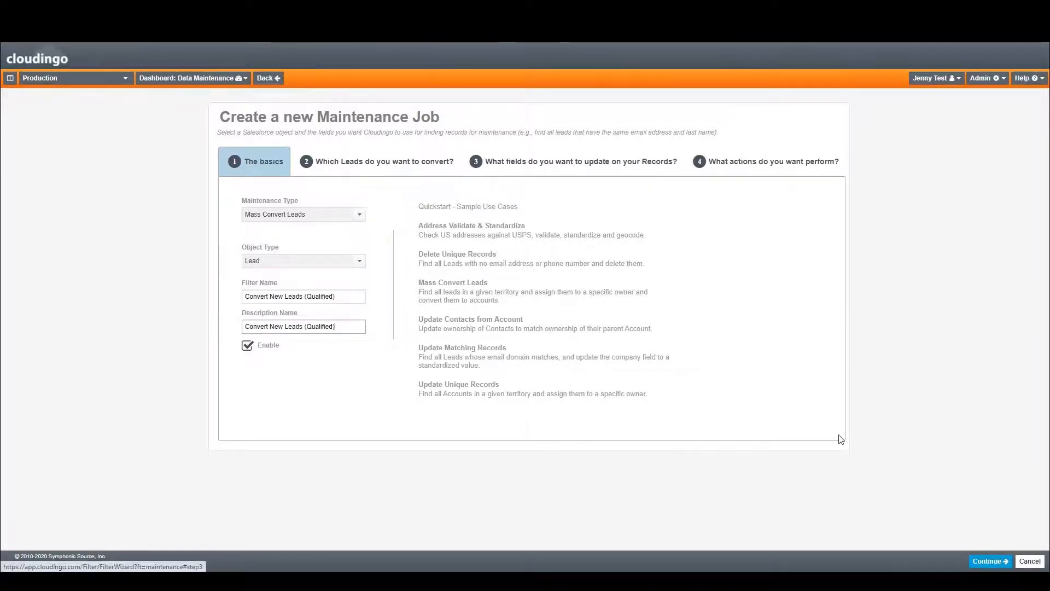
left_click(416, 172)
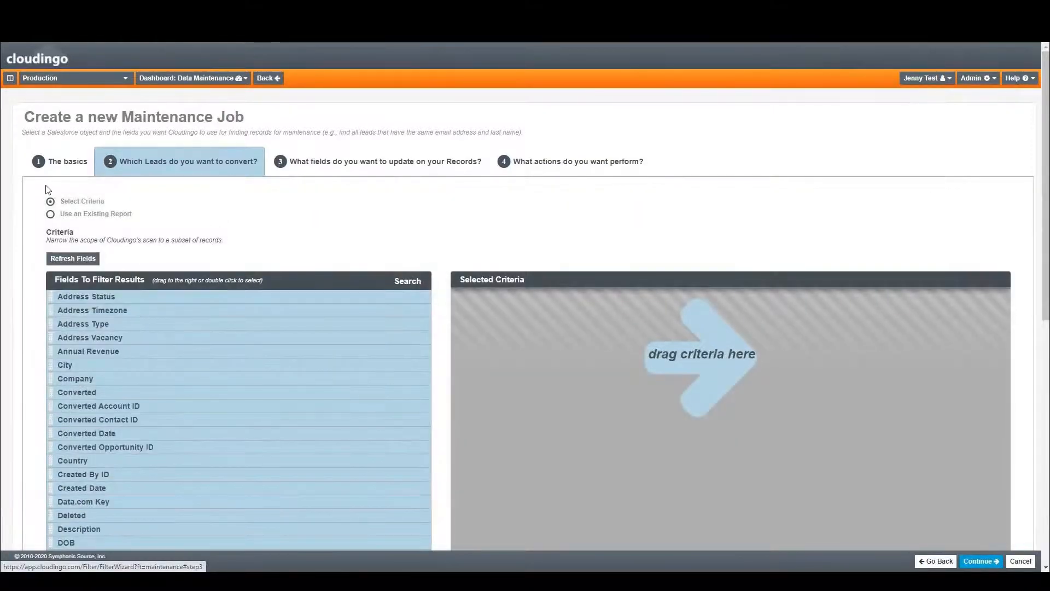
Examine the existing reports that could supply the leads for the job, and return to selecting criteria.
left_click(50, 215)
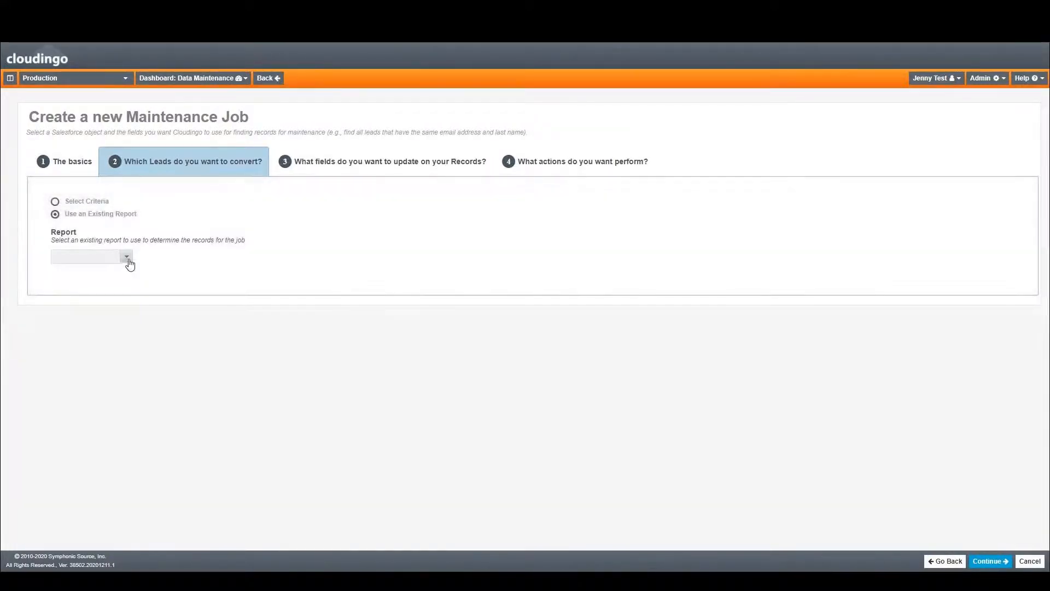
left_click(126, 257)
mouse_move(203, 298)
left_mouse_down()
mouse_move(200, 411)
mouse_move(197, 298)
left_mouse_up()
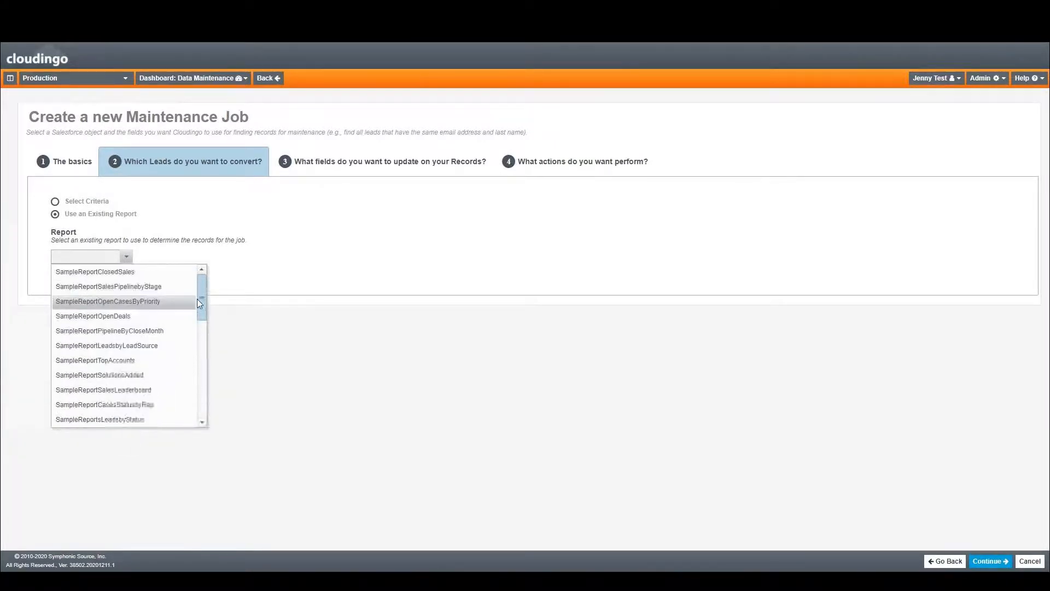
left_click(86, 203)
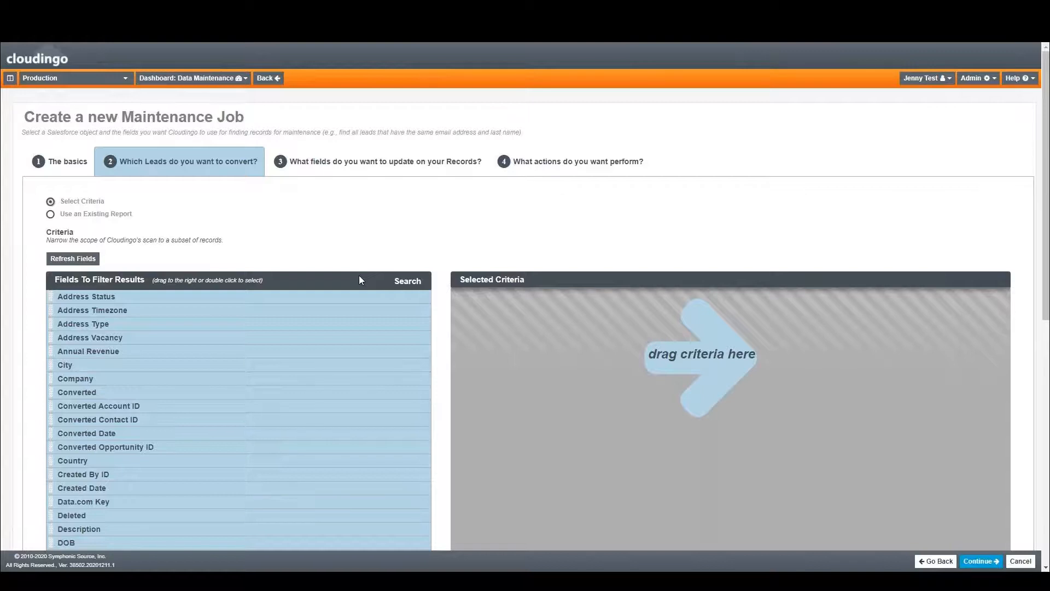
Find the lead Status field and add it as a criterion equal to Qualified.
left_click(397, 282)
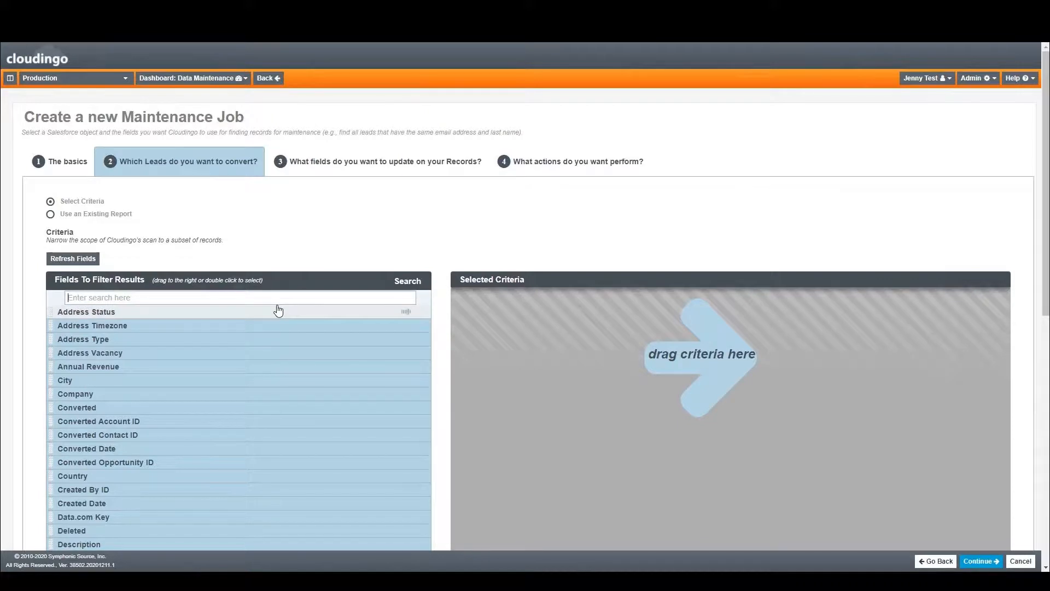
type("stat")
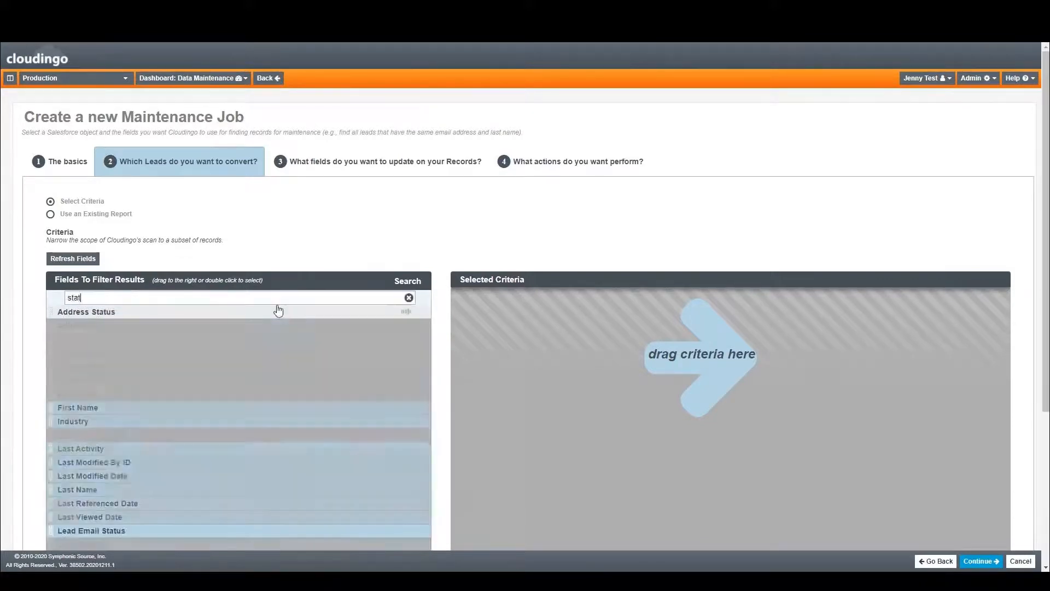
left_click_drag(207, 371, 452, 358)
left_click_drag(332, 370, 693, 324)
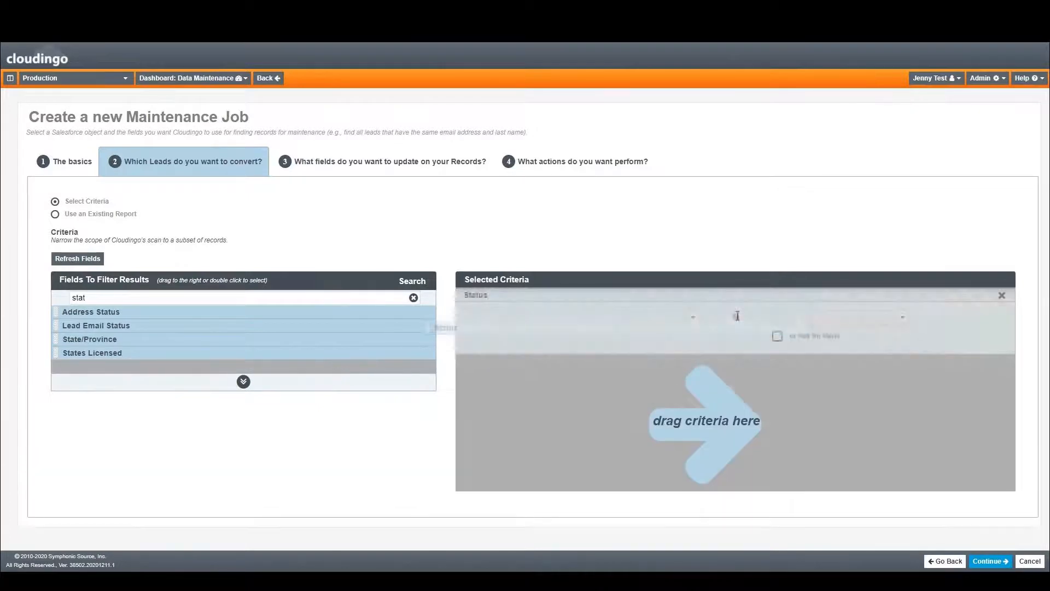
left_click(694, 319)
left_click(653, 377)
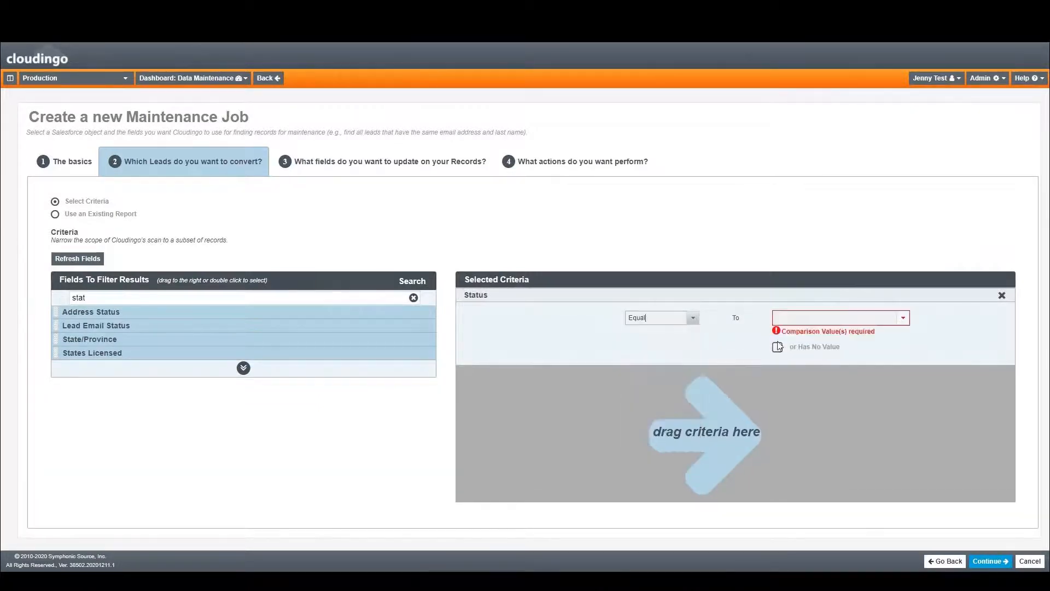
left_click(901, 319)
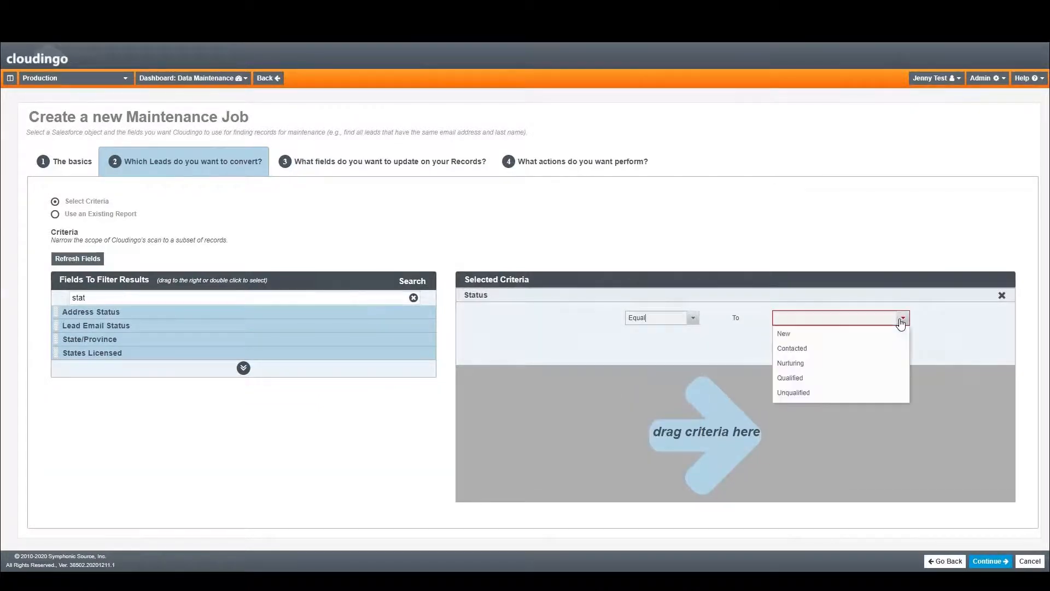
left_click(824, 378)
left_click(609, 371)
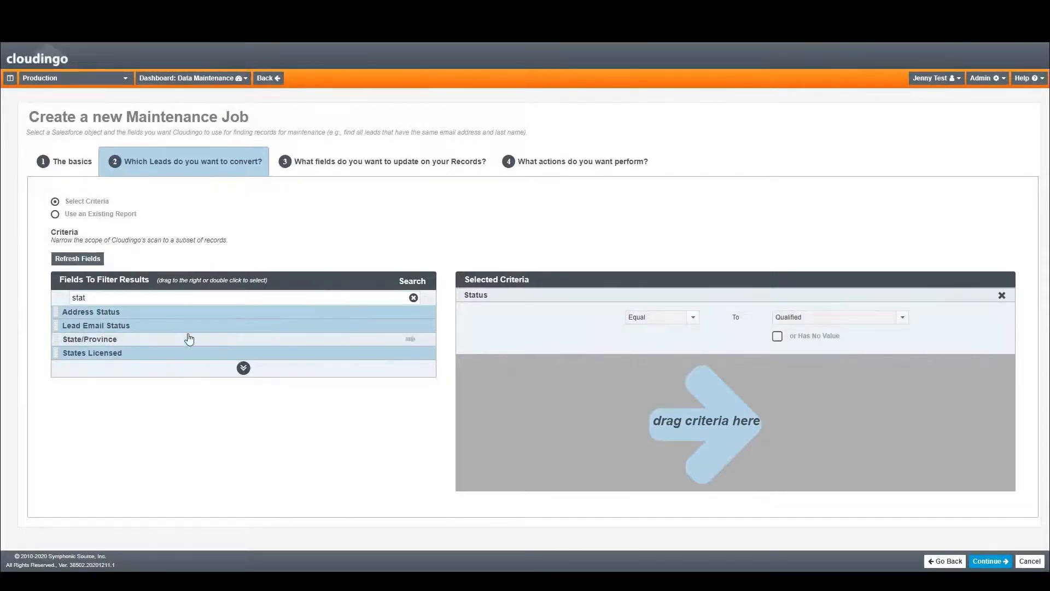
Add a Created Date criterion set to Greater than or equal to X number of days ago, with 7 days.
left_click_drag(111, 300, 64, 299)
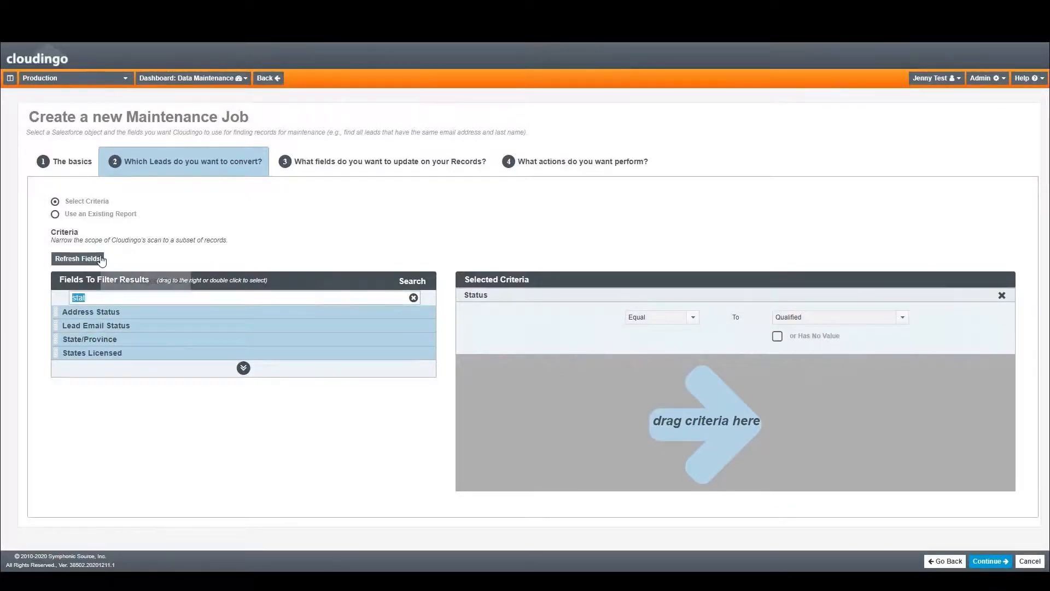
type("create")
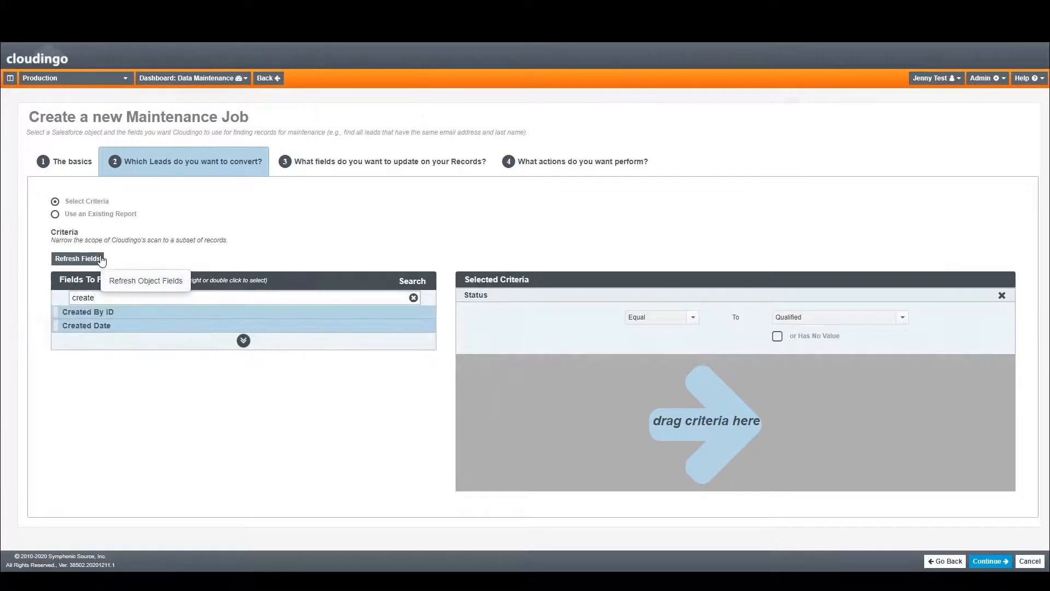
left_click_drag(72, 330, 648, 381)
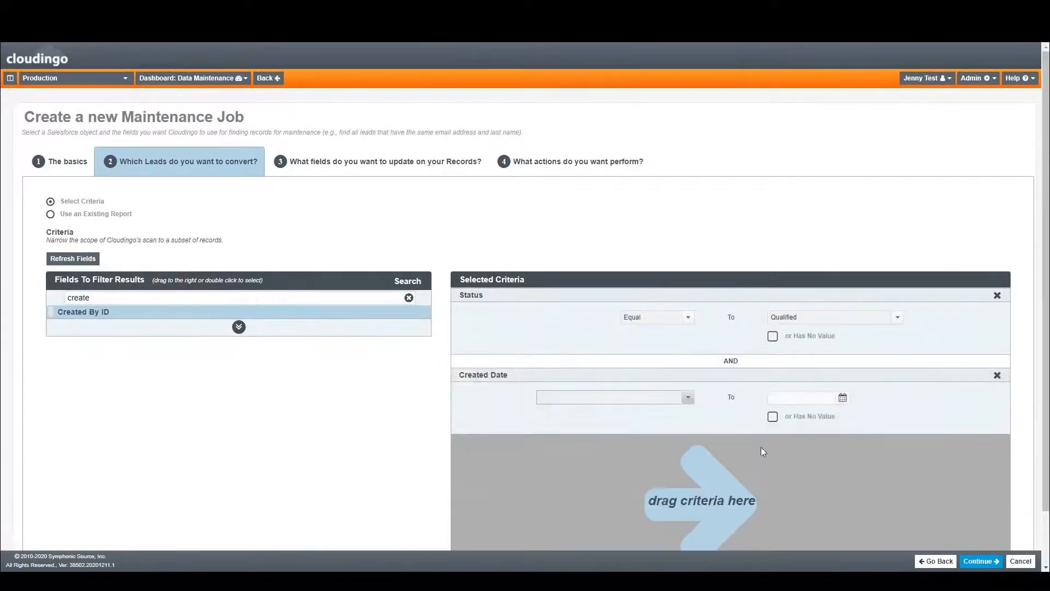
left_click(688, 398)
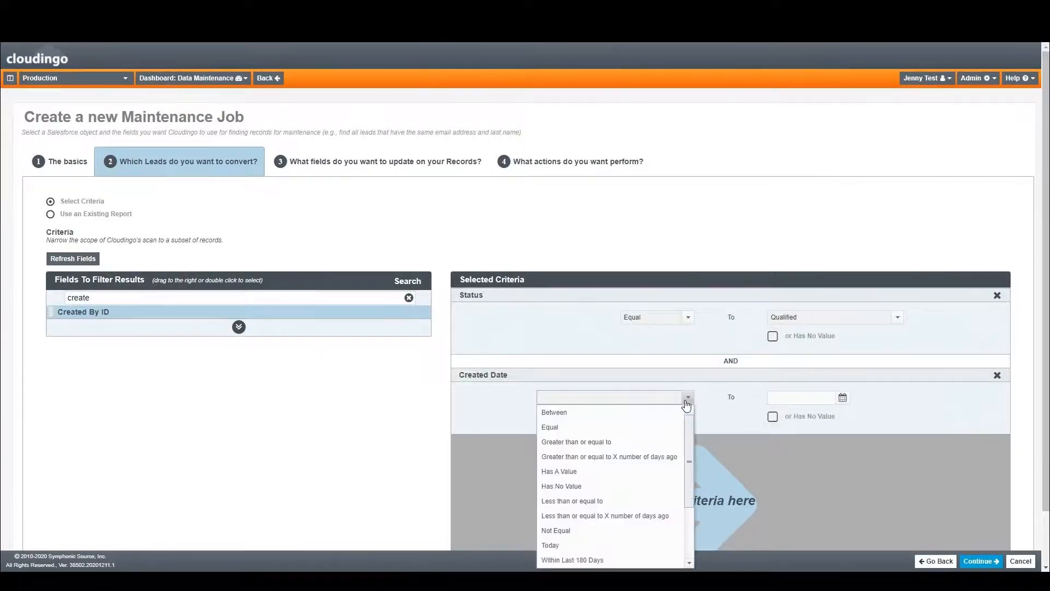
left_click(670, 443)
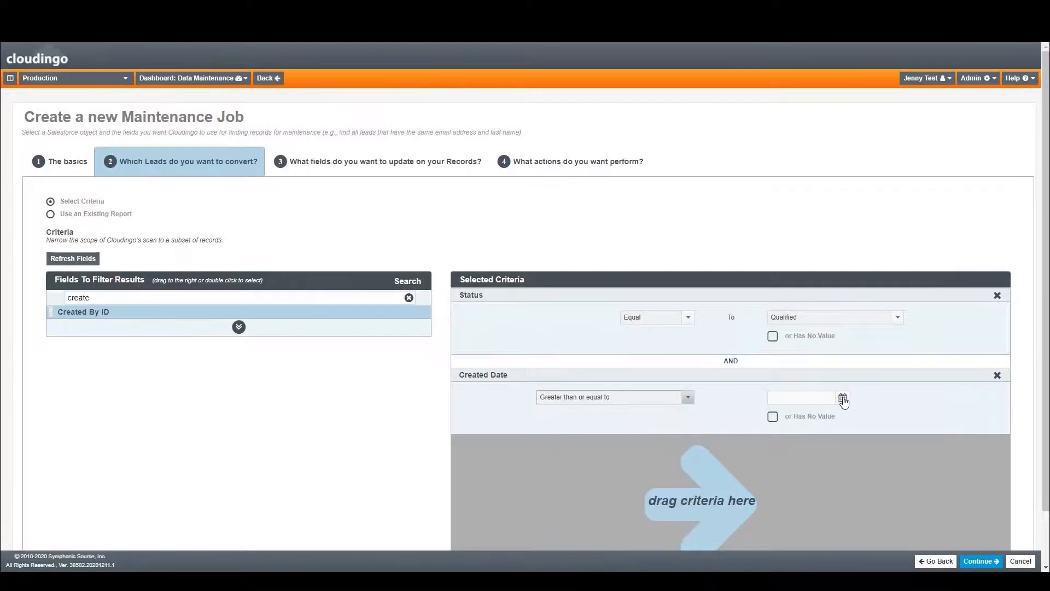
left_click(842, 398)
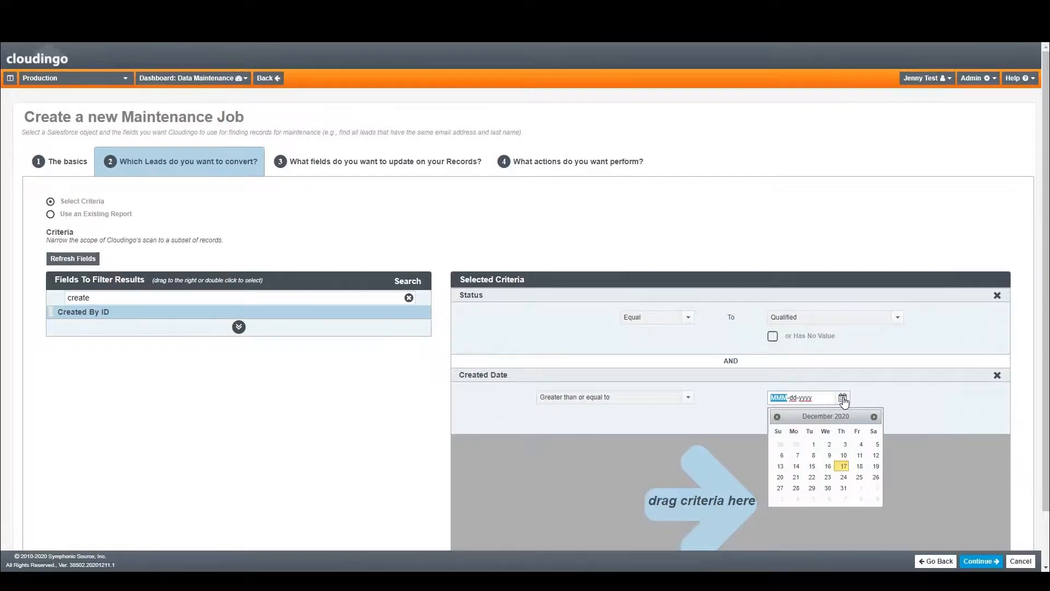
left_click(842, 398)
left_click(688, 398)
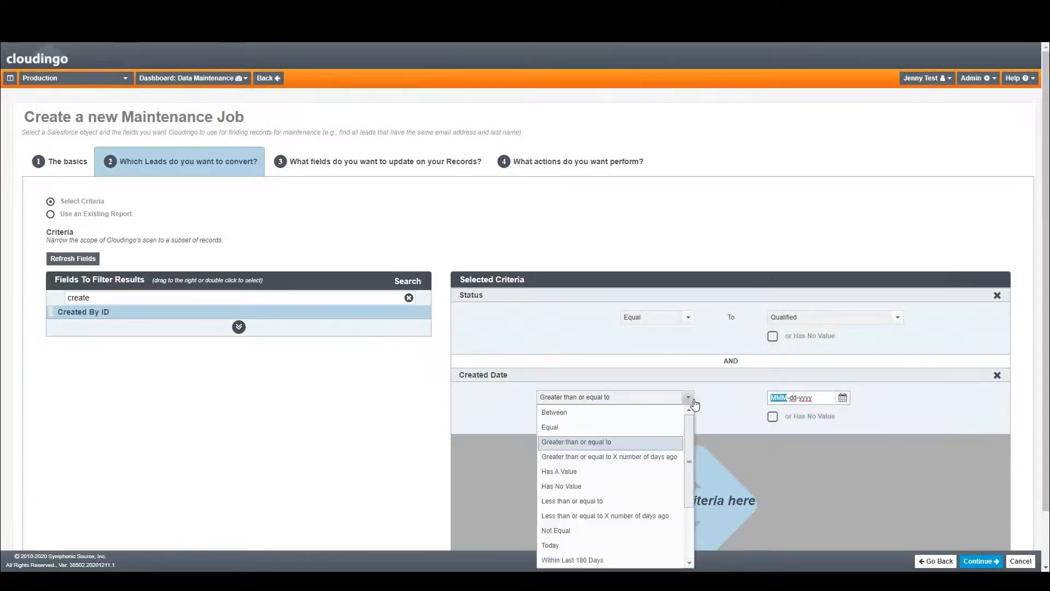
left_click(670, 457)
left_click(814, 397)
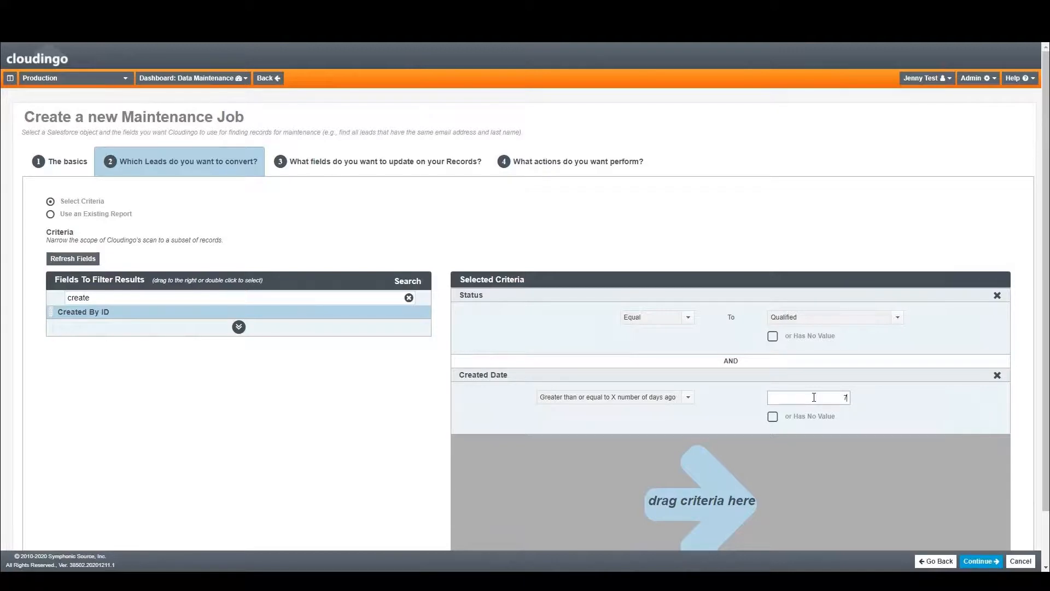
Leave the fields to update empty and proceed to the job's actions for converting leads to contacts and accounts.
left_click(969, 559)
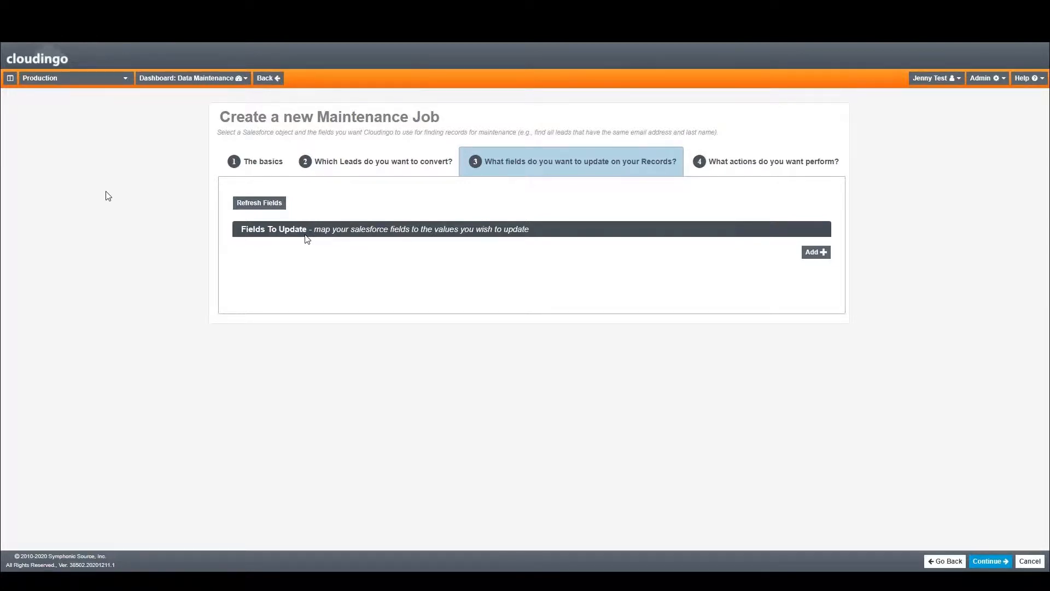
left_click(734, 167)
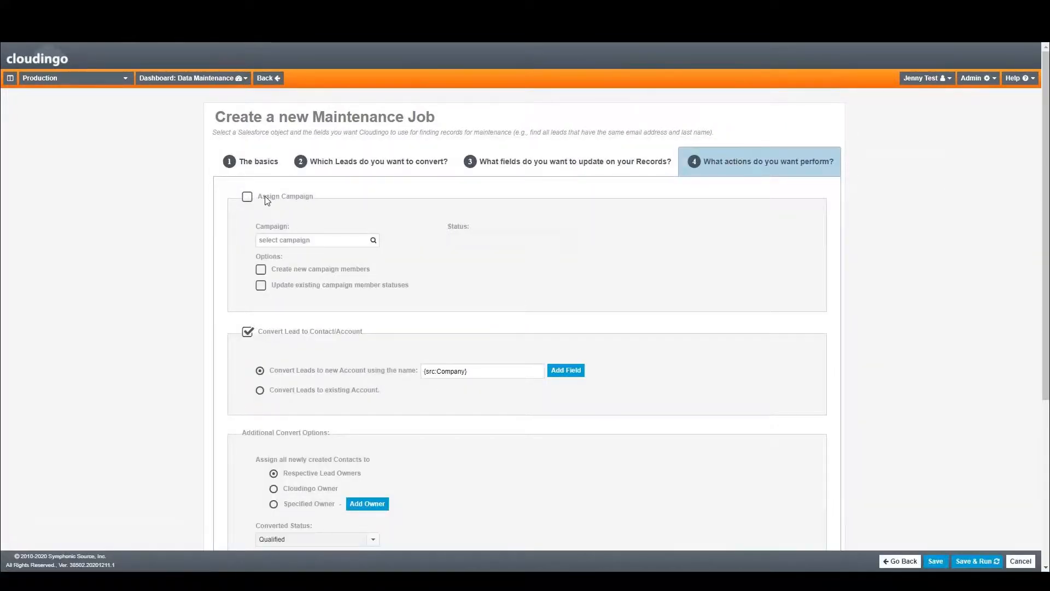
scroll(268, 200, "down", 2)
scroll(277, 207, "down", 1)
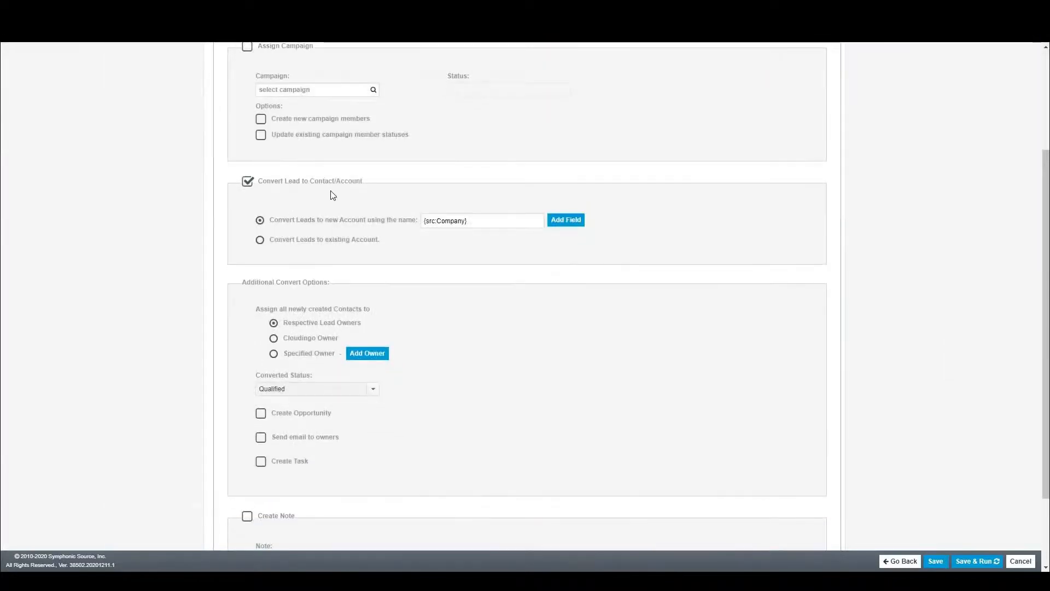
Insert the Company field macro into the new account name, and delete the duplicate macro from it.
left_click(568, 221)
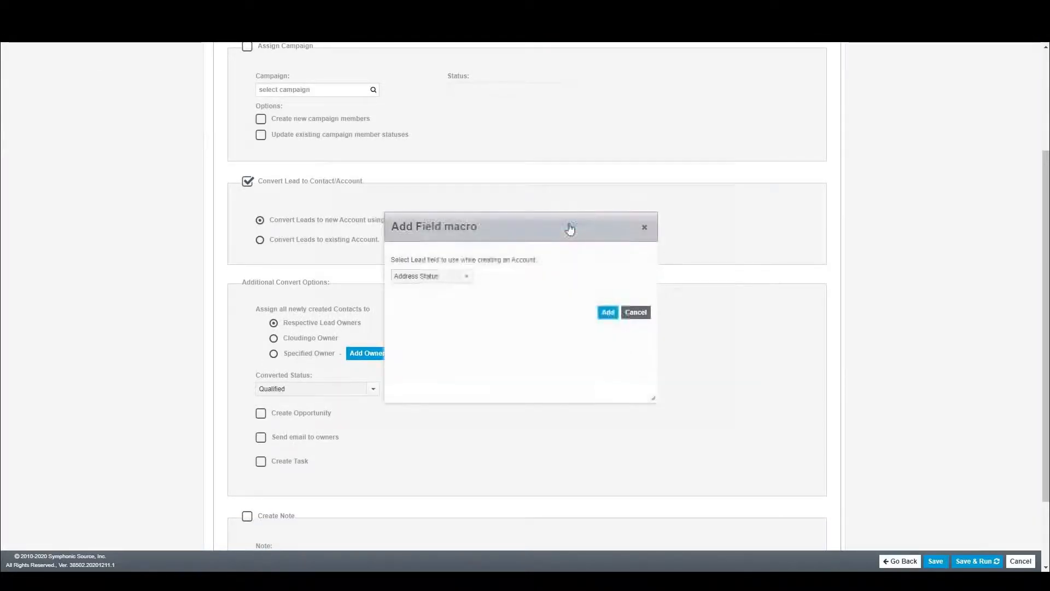
left_click(468, 277)
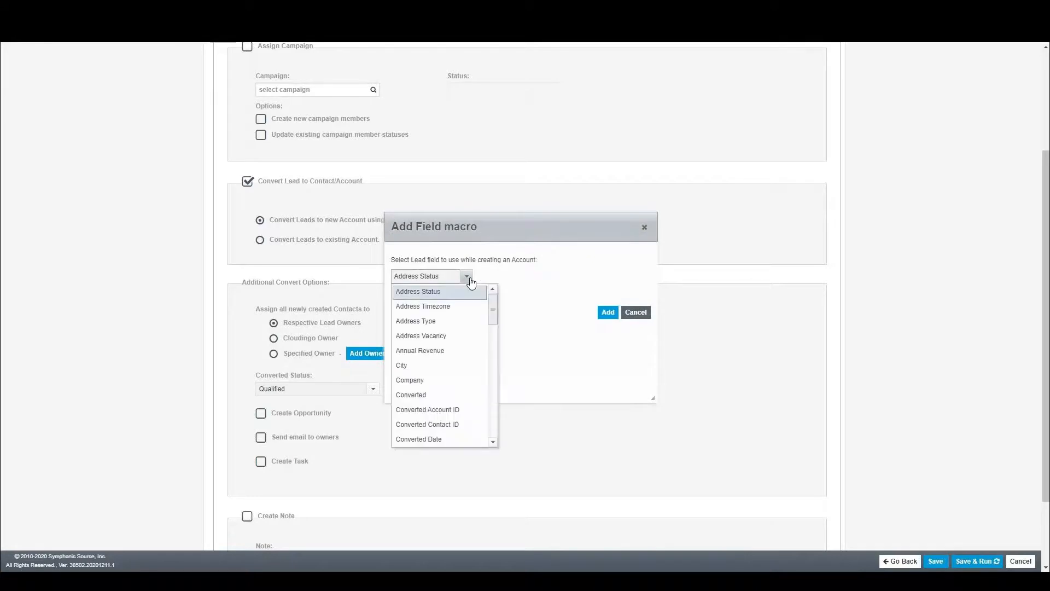
left_click(442, 386)
left_click(608, 312)
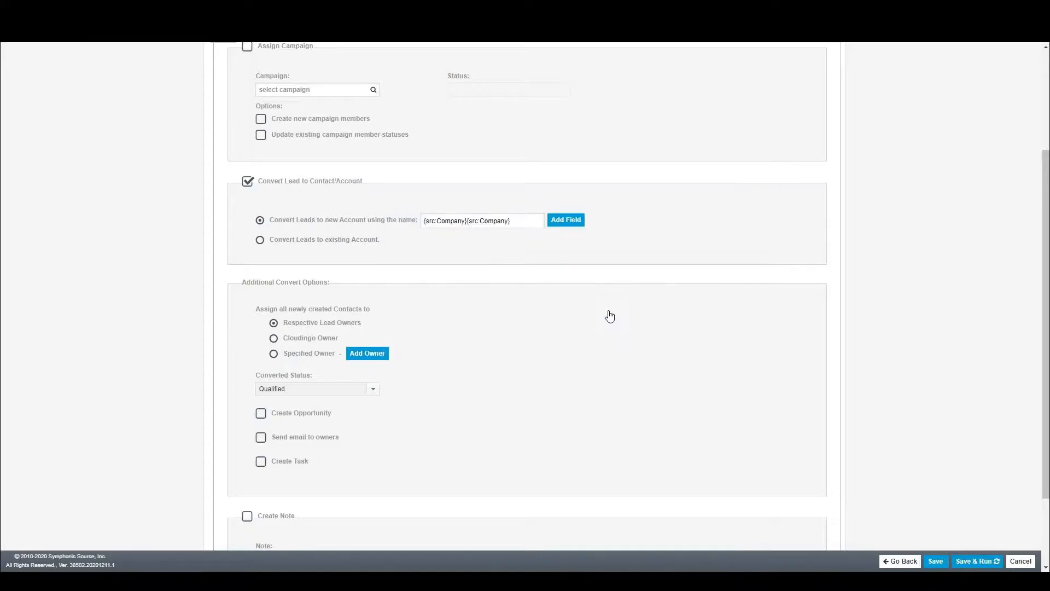
left_click_drag(407, 214, 380, 191)
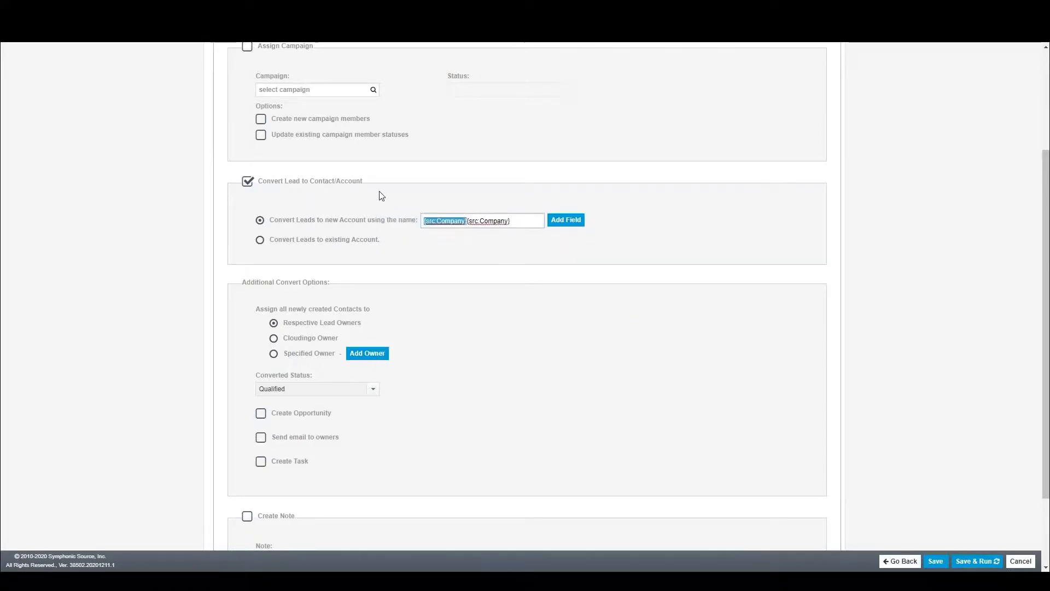
key("BackSpace")
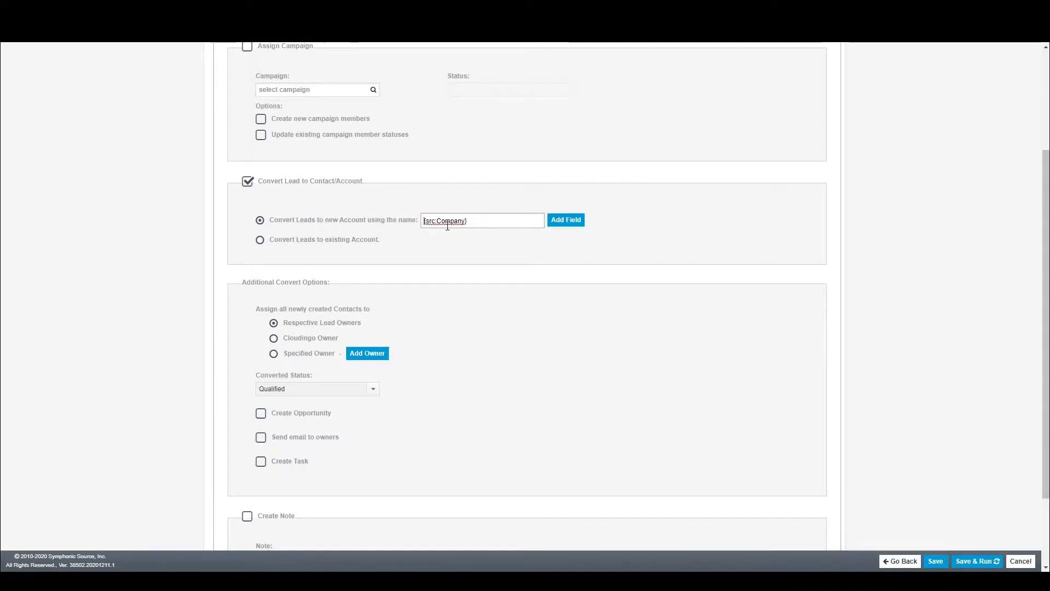
Try Holding Company as the new account name, and clear the name.
left_click_drag(511, 218, 368, 206)
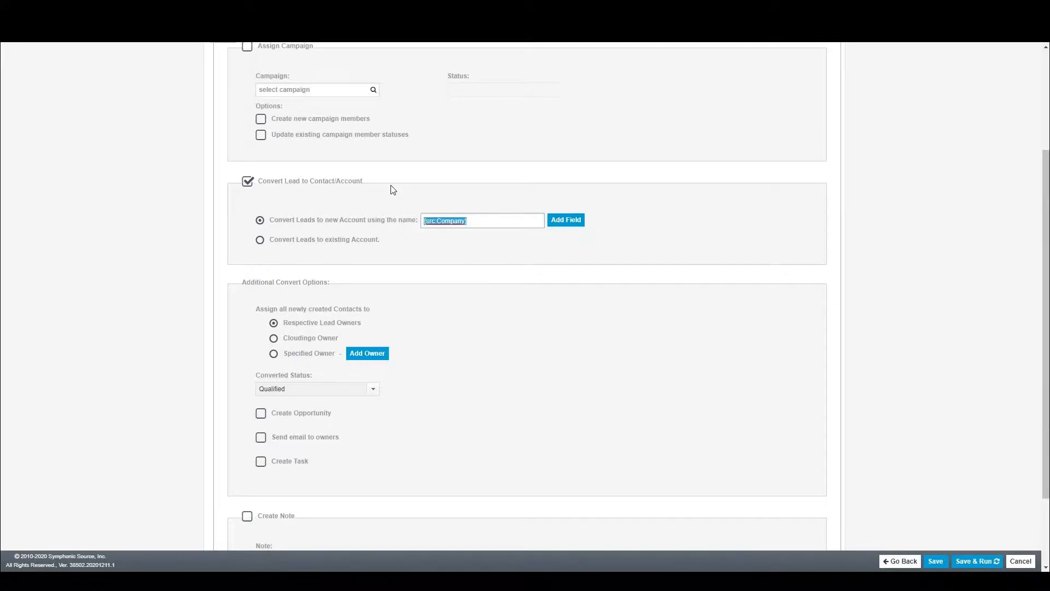
type("Holding Company")
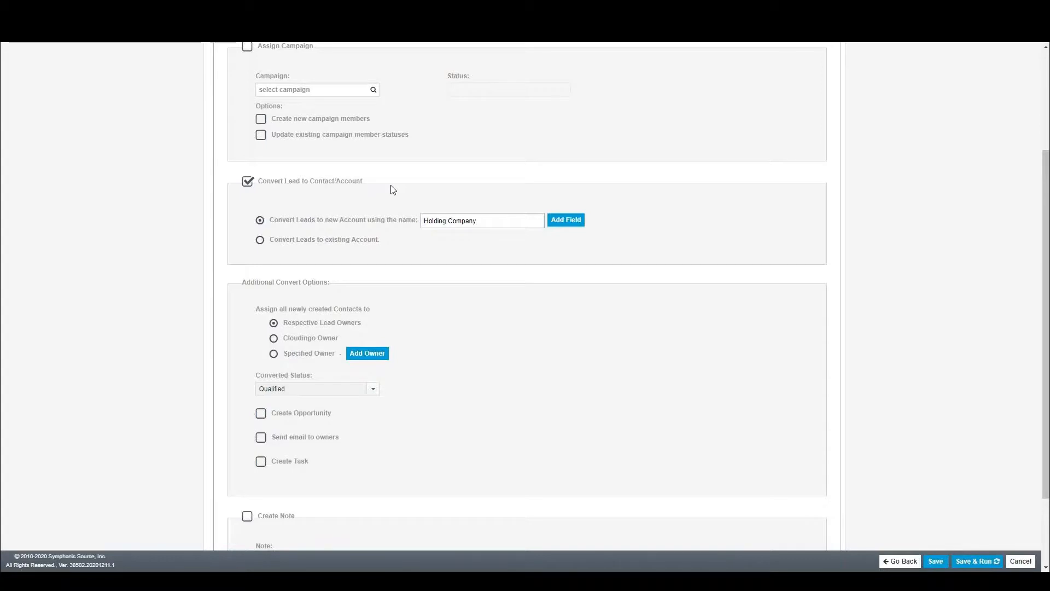
key("ctrl+a")
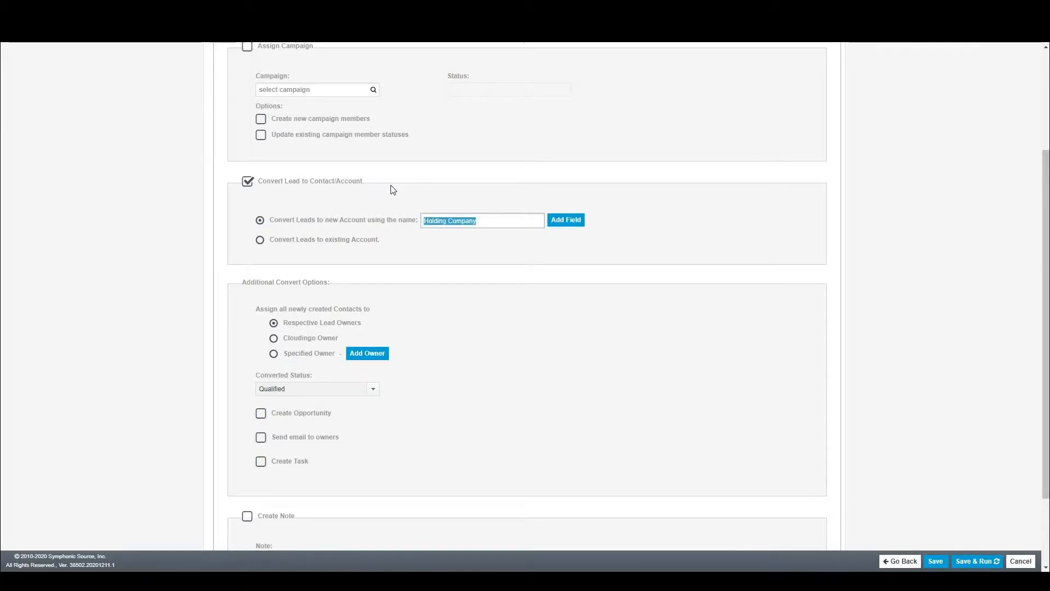
key("BackSpace")
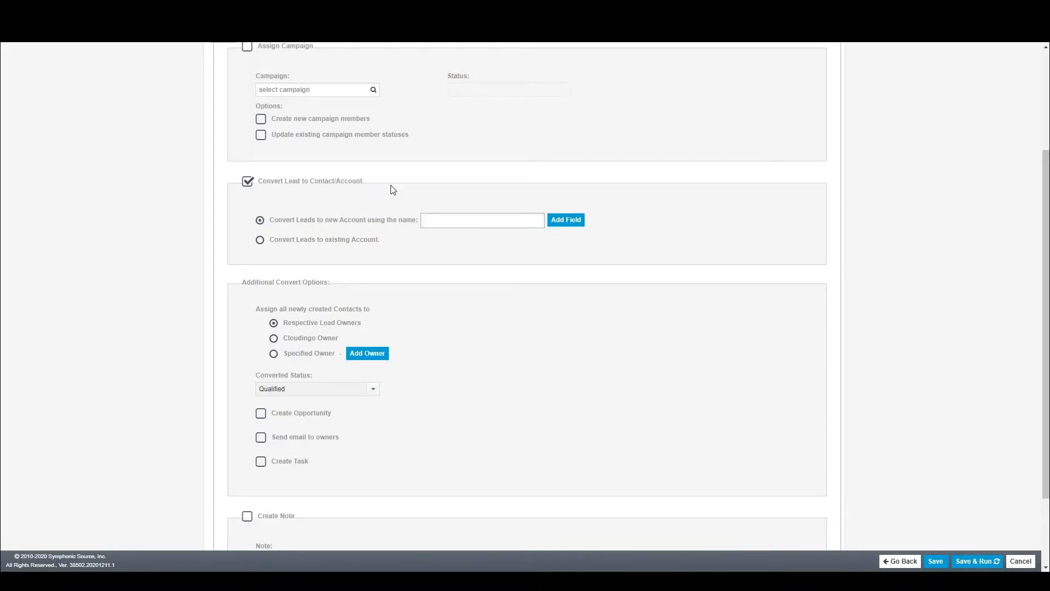
Set the job to convert leads to an existing account, using the lead's Company field macro as the Account Name.
left_click(260, 240)
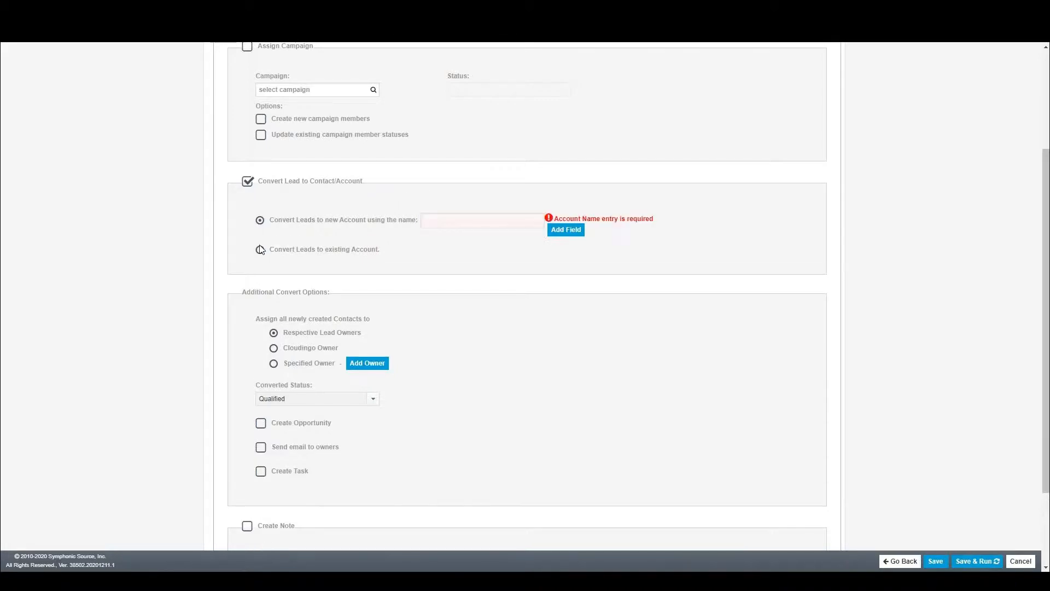
left_click(261, 249)
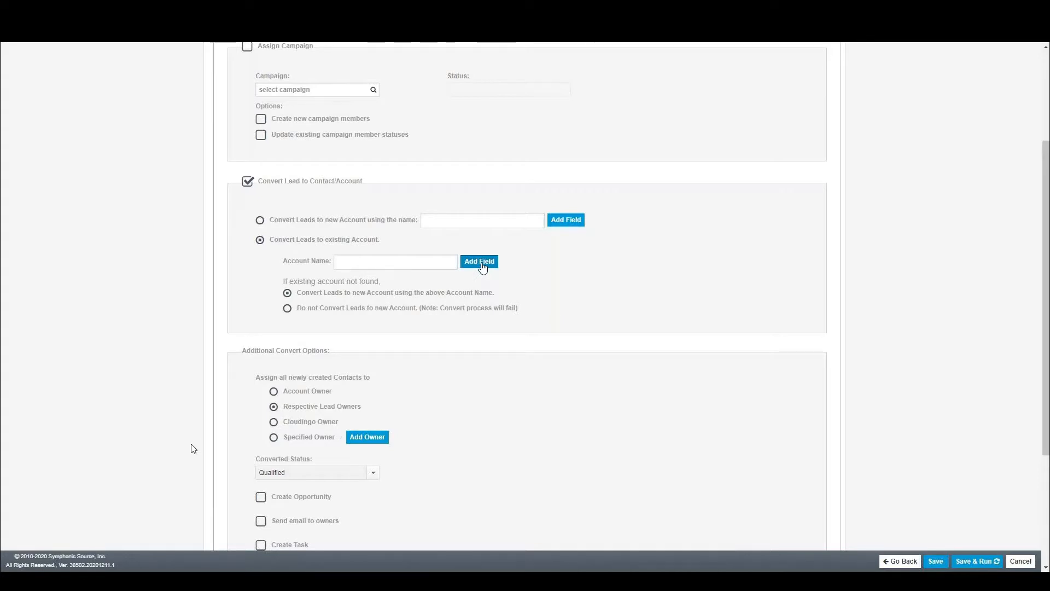
left_click(481, 264)
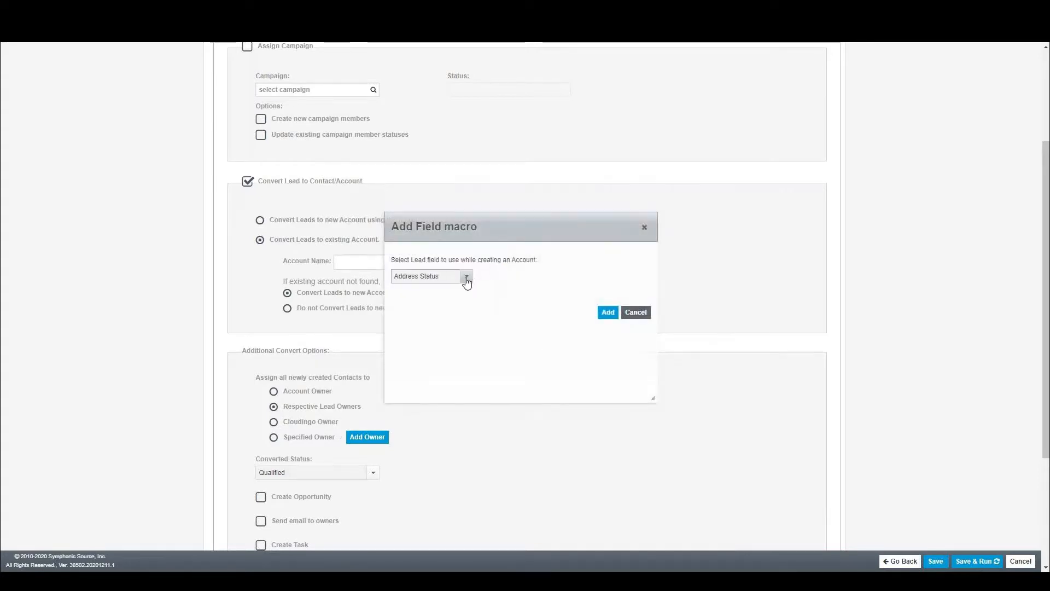
left_click(467, 276)
left_click(420, 382)
left_click(608, 315)
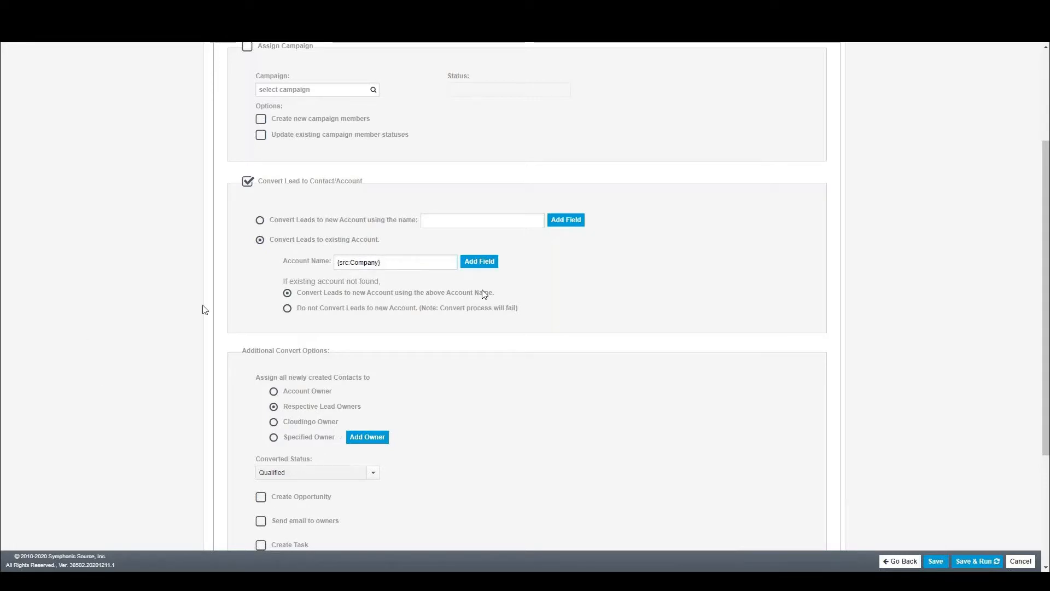
Check the Converted Status choices in the additional convert options, and save and run the job.
scroll(463, 309, "down", 3)
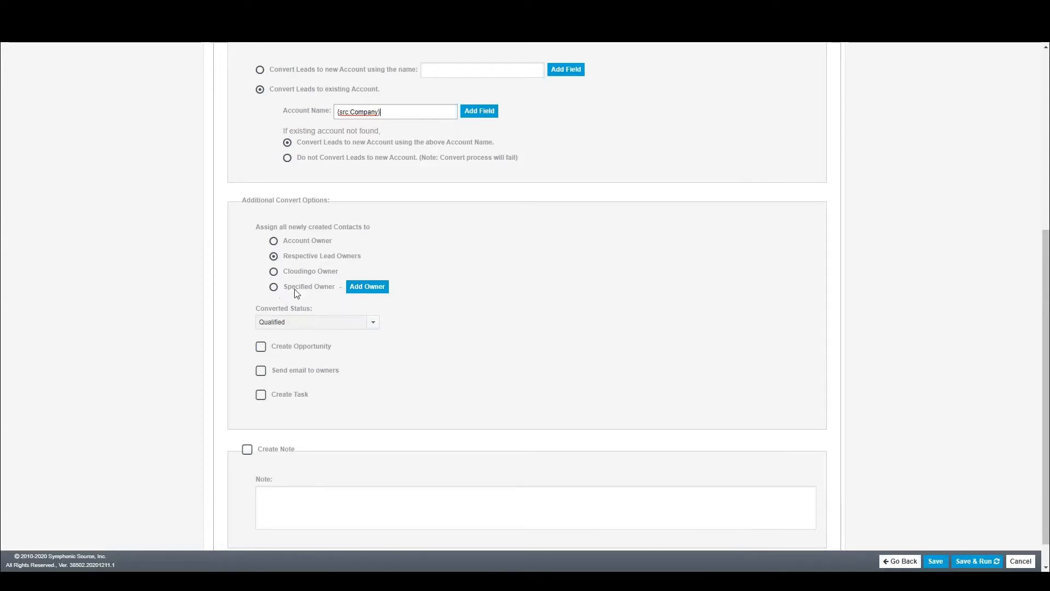
left_click(373, 325)
left_click(372, 325)
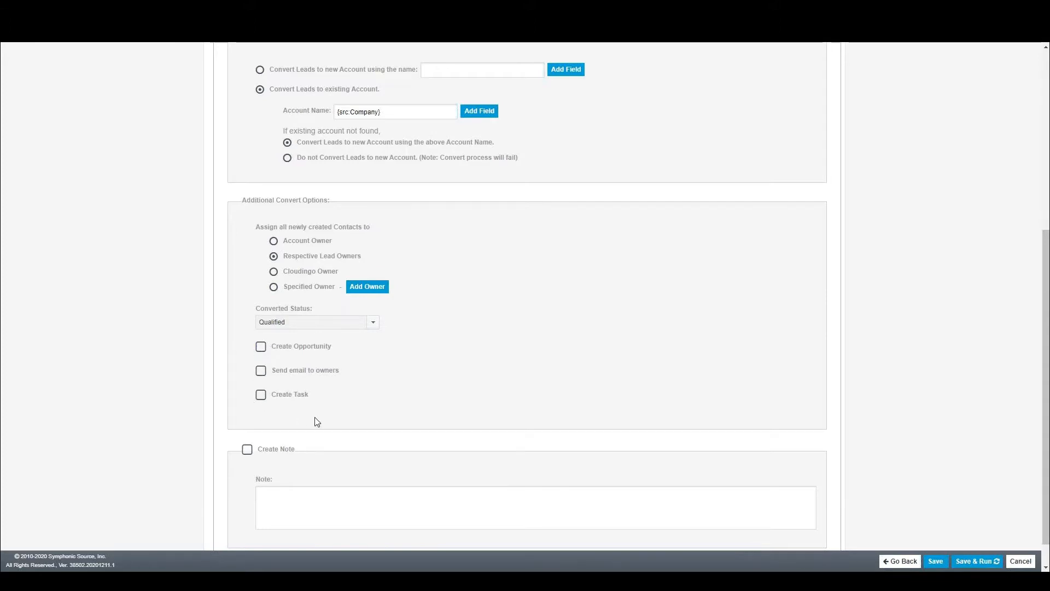
scroll(318, 422, "down", 1)
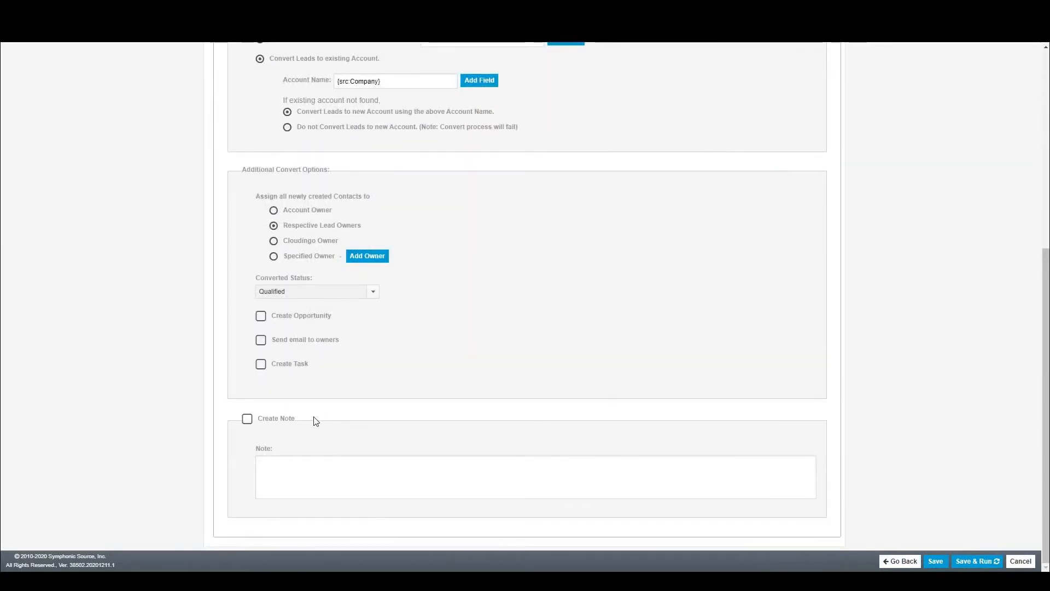
left_click(969, 563)
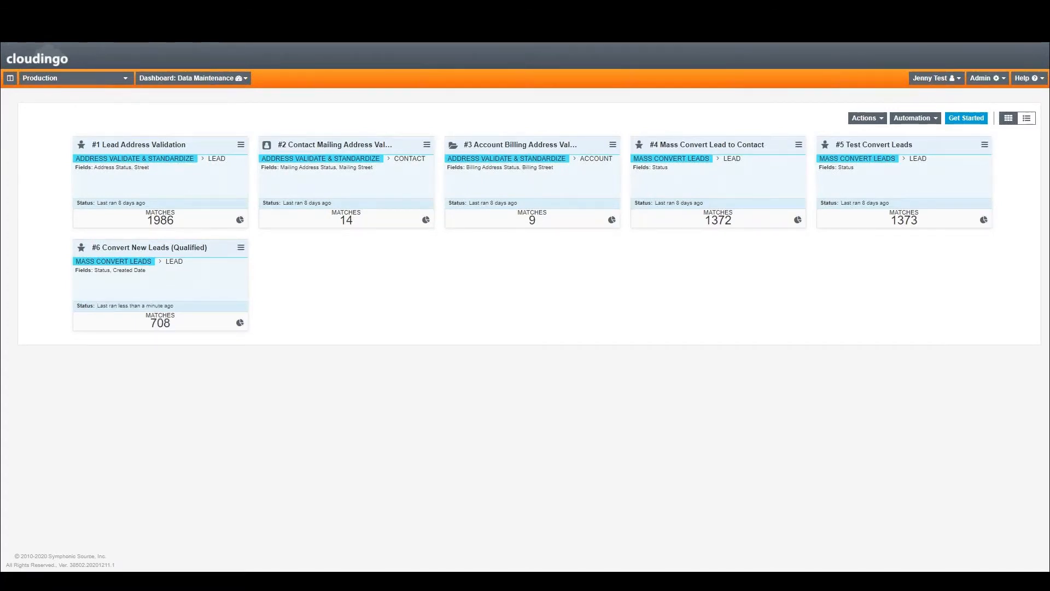
Open the matches of the Convert New Leads (Qualified) job, examine the first lead's record, and select all leads on the page.
left_click(160, 325)
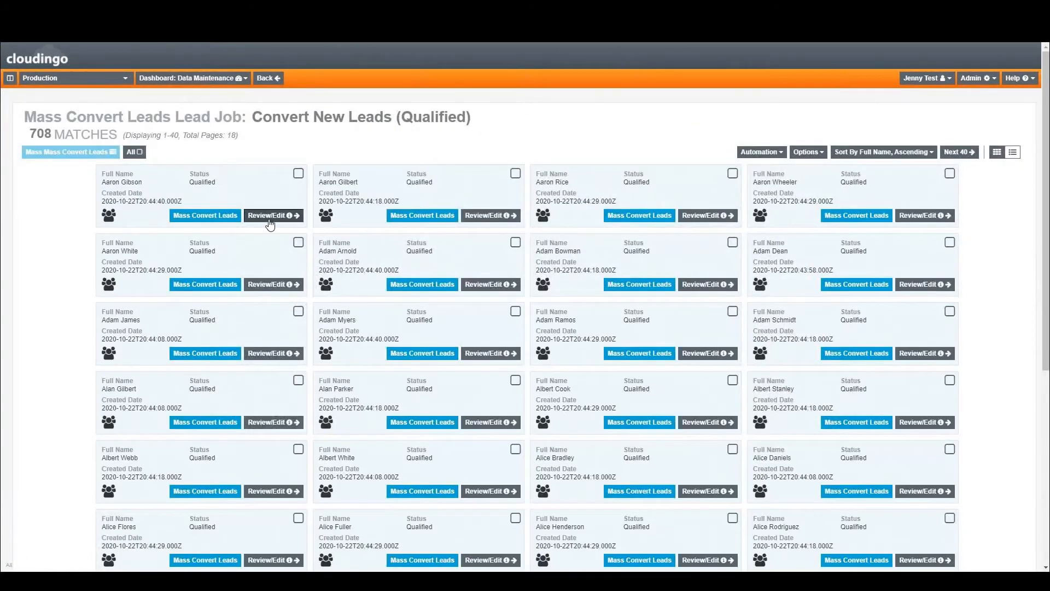
left_click(270, 222)
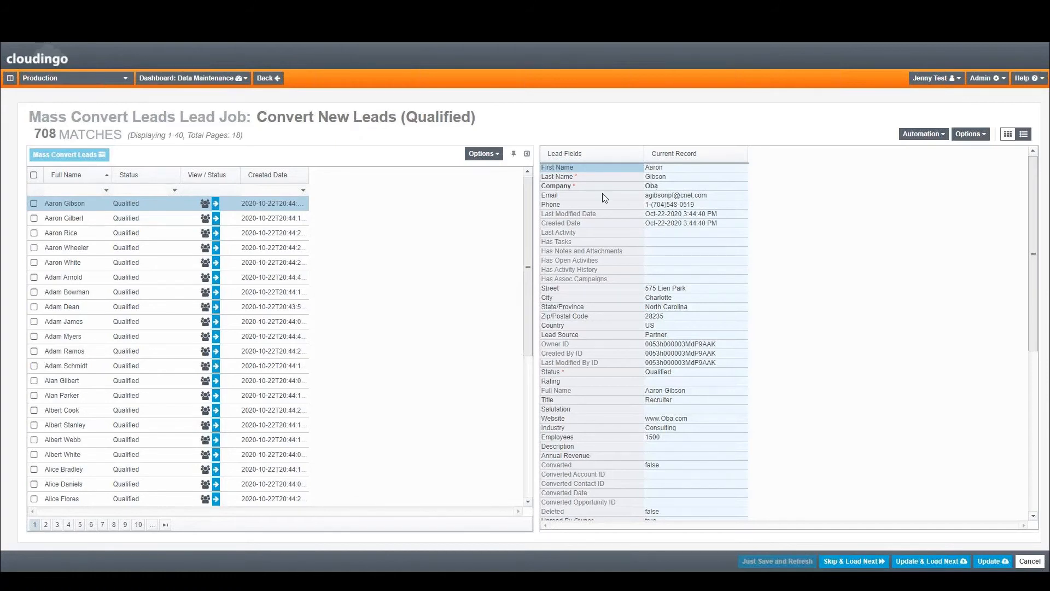
left_click(34, 175)
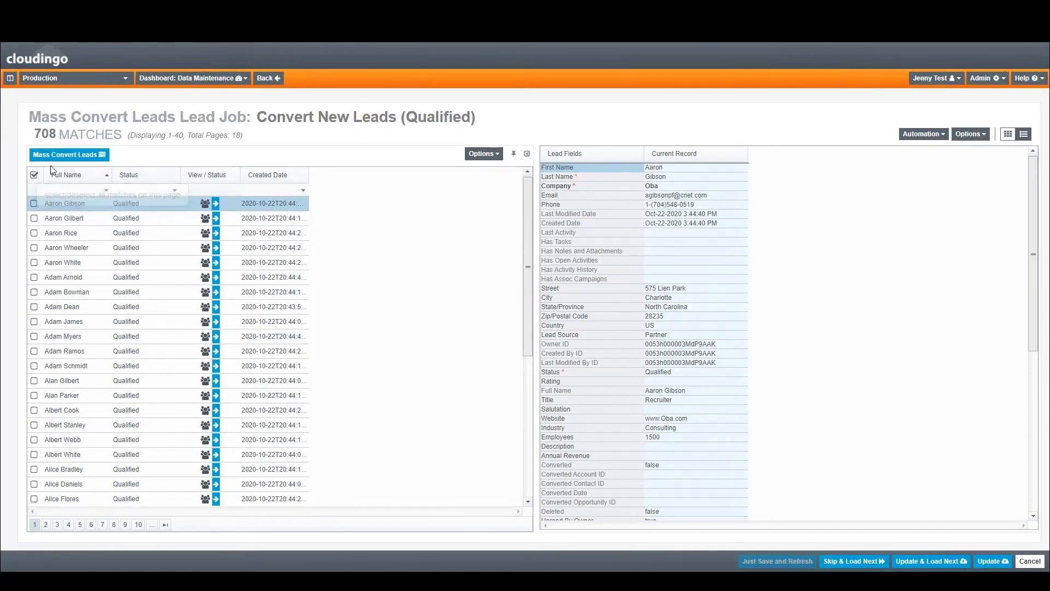
left_click(34, 176)
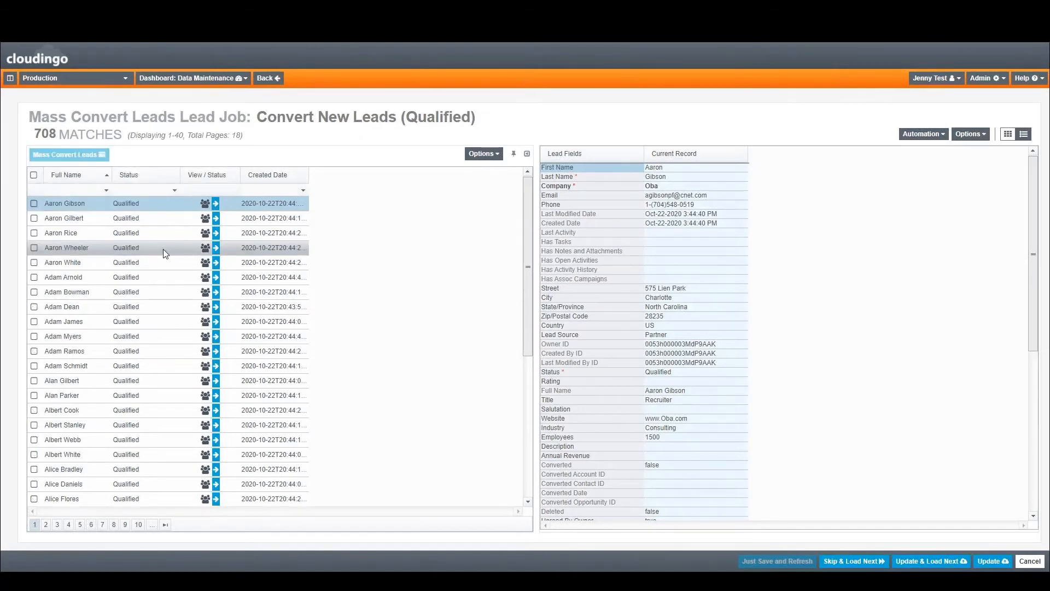
left_click(216, 204)
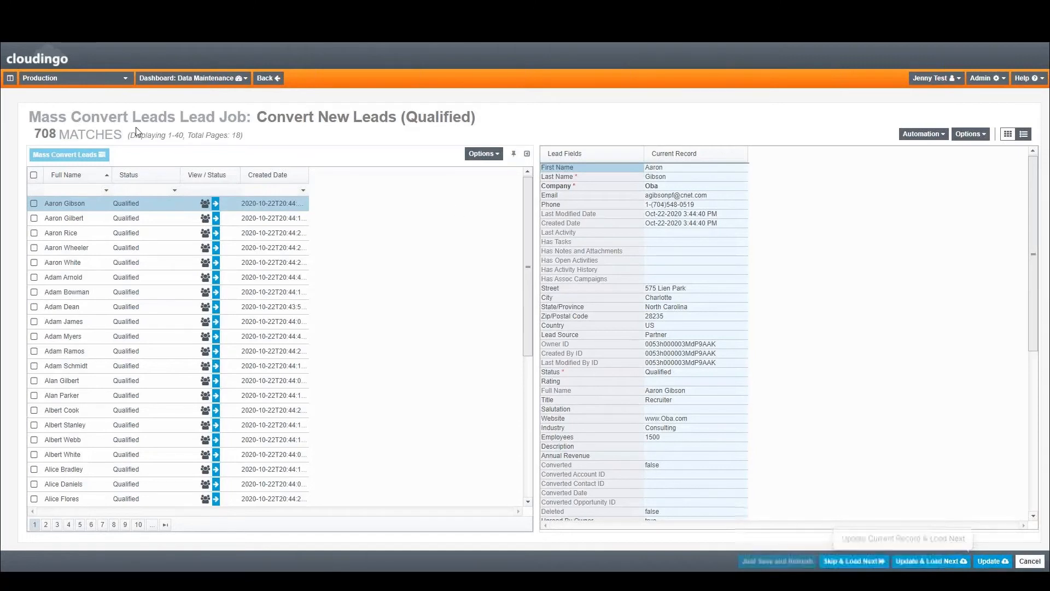
left_click(37, 175)
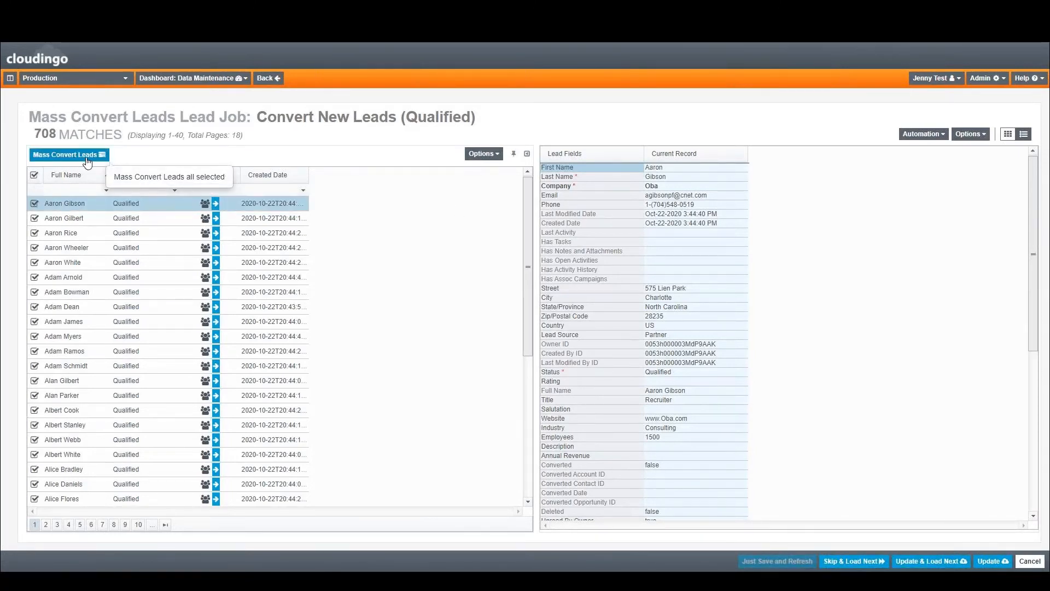
Return to the Data Maintenance dashboard and open the available actions for the Convert New Leads (Qualified) job.
left_click(211, 78)
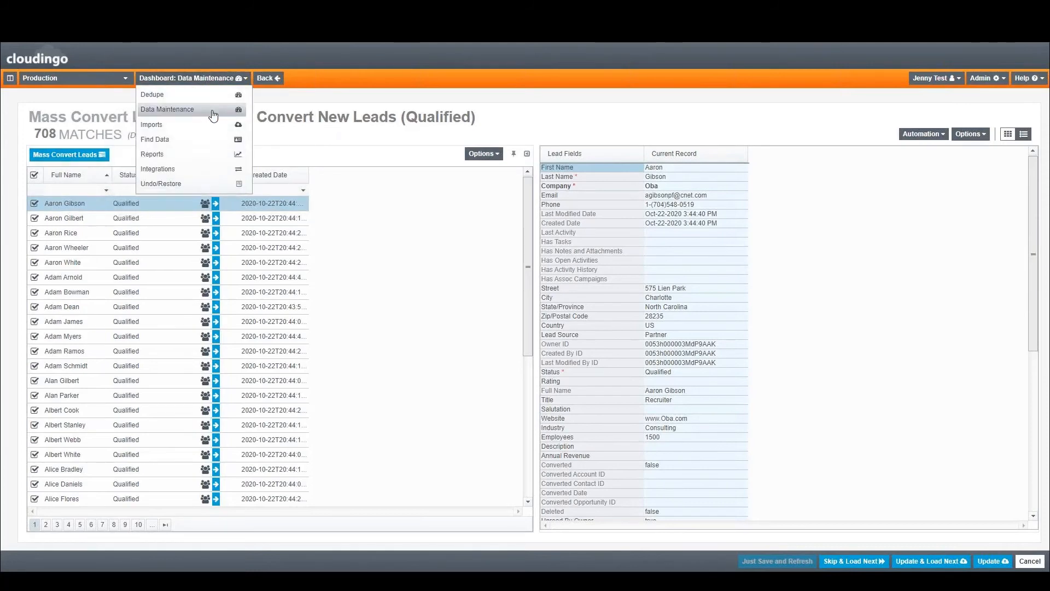
left_click(213, 112)
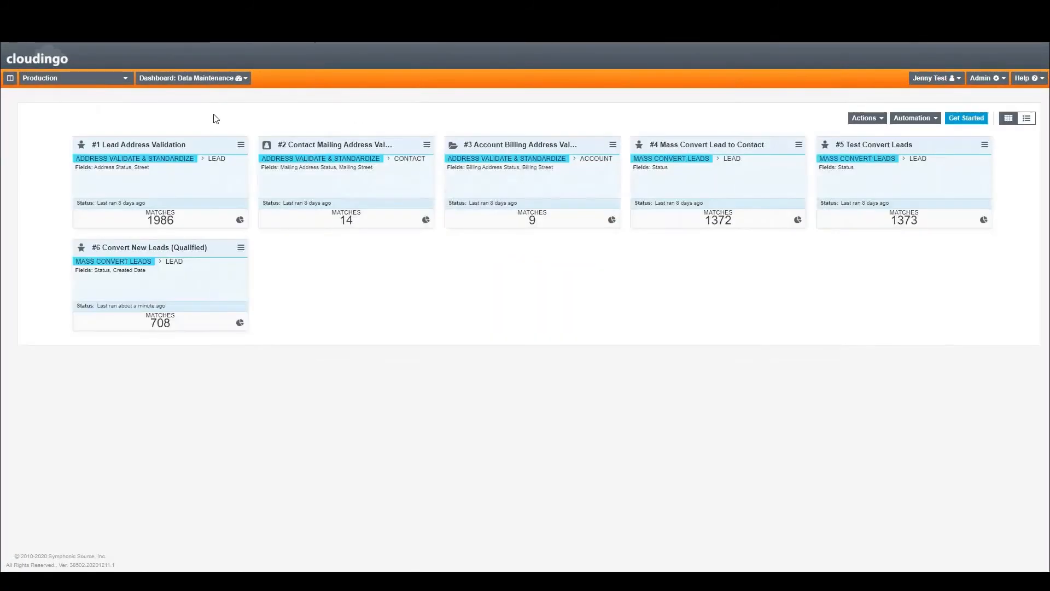
left_click(241, 247)
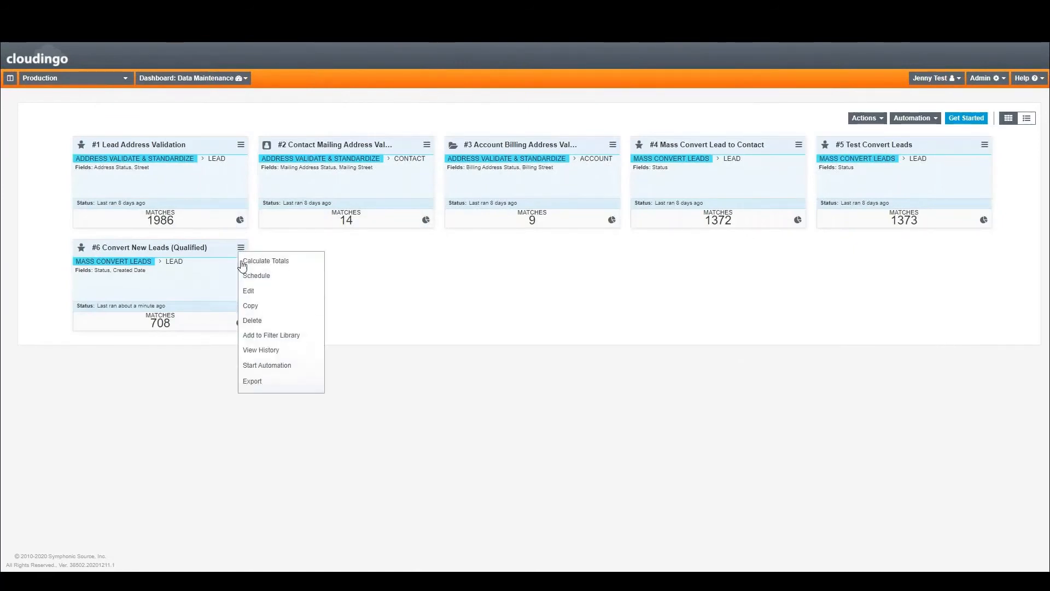